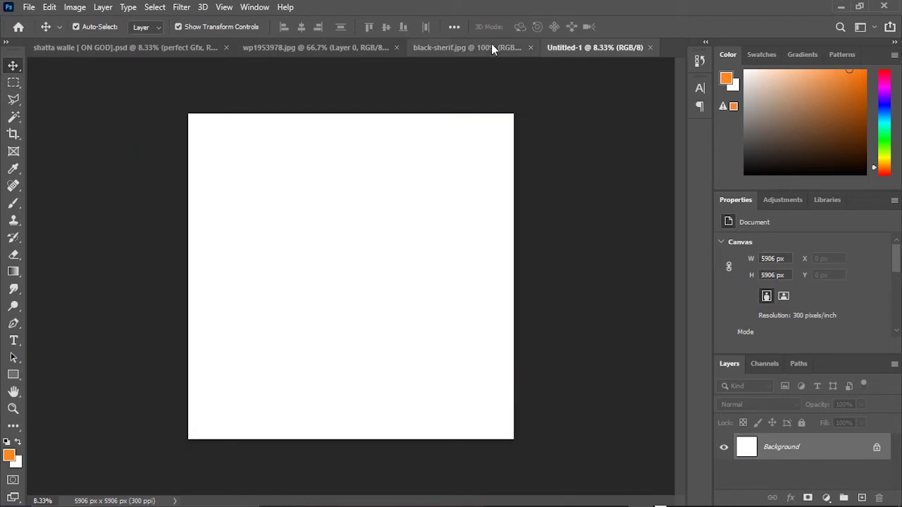
# Step: Bring the portrait photo into the blank 5906 px square canvas and enlarge it to about 6013 by 5964 px
pyautogui.moveTo(391, 190); pyautogui.dragTo(283, 83)
pyautogui.moveTo(332, 167); pyautogui.dragTo(260, 237)
pyautogui.press('Return')
pyautogui.moveTo(479, 153); pyautogui.dragTo(528, 105)
pyautogui.moveTo(210, 421); pyautogui.dragTo(189, 442)
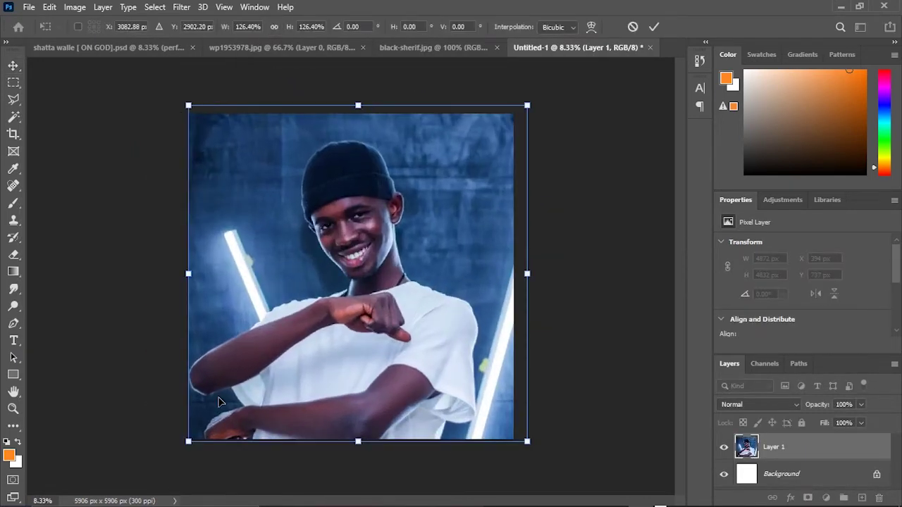
pyautogui.press('Return')
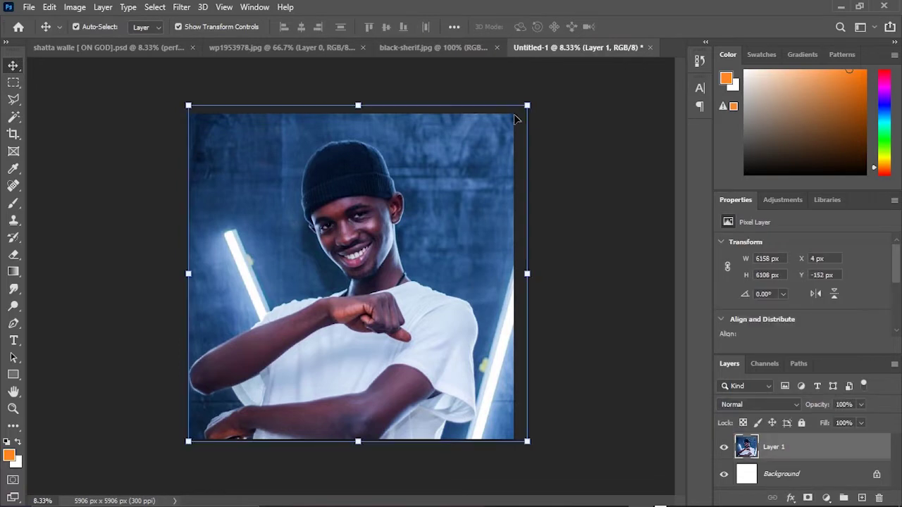
pyautogui.moveTo(527, 104)
pyautogui.mouseDown()
pyautogui.moveTo(509, 115)
pyautogui.moveTo(519, 113)
pyautogui.mouseUp()
pyautogui.press('Return')
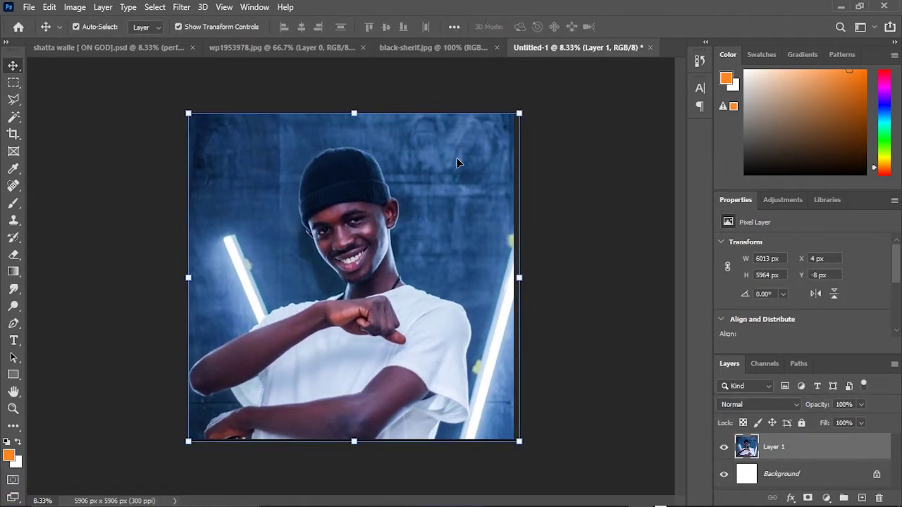
# Step: Rescale the portrait layer to about 6041 by 5988 px and reposition it so it covers the whole canvas
pyautogui.click(151, 247)
pyautogui.click(218, 257)
pyautogui.moveTo(309, 322)
pyautogui.mouseDown()
pyautogui.moveTo(308, 332)
pyautogui.moveTo(310, 318)
pyautogui.mouseUp()
pyautogui.moveTo(519, 111); pyautogui.dragTo(482, 146)
pyautogui.moveTo(428, 211); pyautogui.dragTo(438, 219)
pyautogui.press('Return')
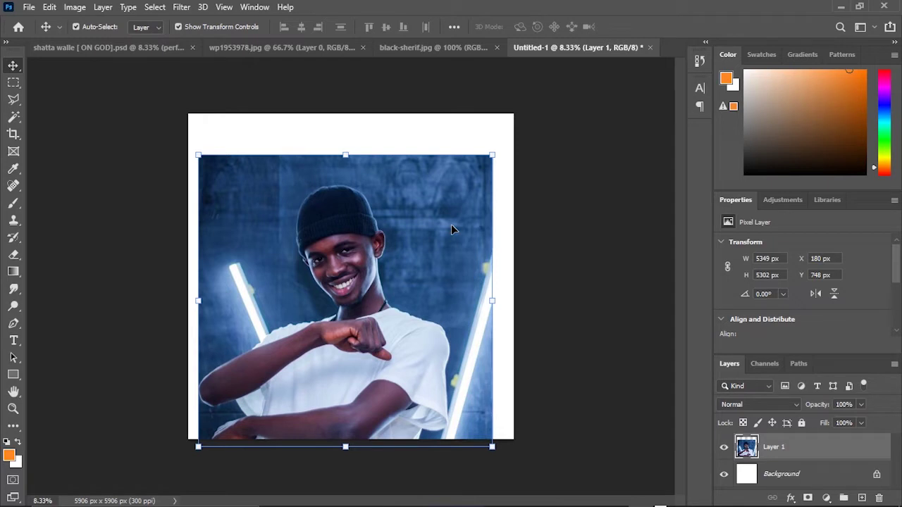
pyautogui.moveTo(492, 155); pyautogui.dragTo(534, 111)
pyautogui.moveTo(198, 112); pyautogui.dragTo(202, 117)
pyautogui.moveTo(225, 148); pyautogui.dragTo(238, 168)
pyautogui.press('Return')
pyautogui.click(317, 377)
# Step: Set up the Gradient tool with a linear gradient and the foreground-to-transparent preset from the Basics group
pyautogui.click(14, 274)
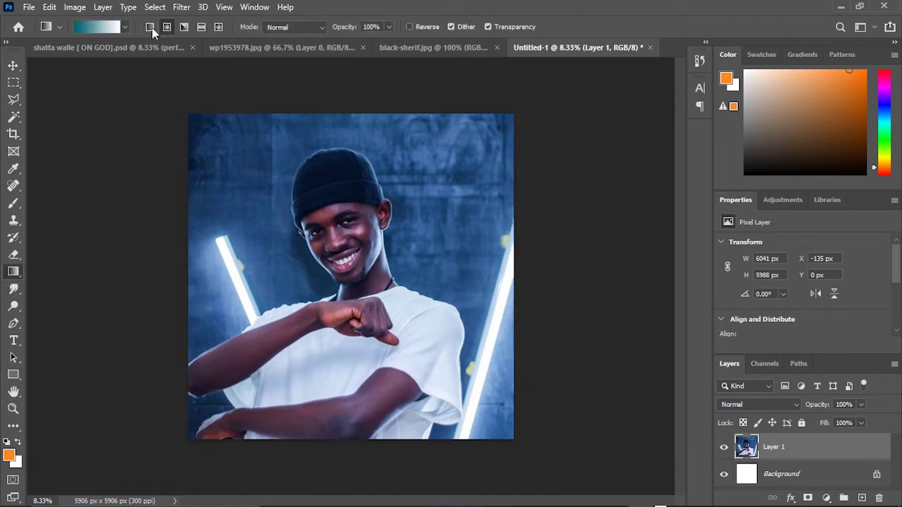
pyautogui.click(47, 27)
pyautogui.click(195, 73)
pyautogui.click(521, 141)
pyautogui.click(46, 137)
pyautogui.scroll(-6, 106, 84)
pyautogui.click(125, 27)
pyautogui.scroll(8, 51, 65)
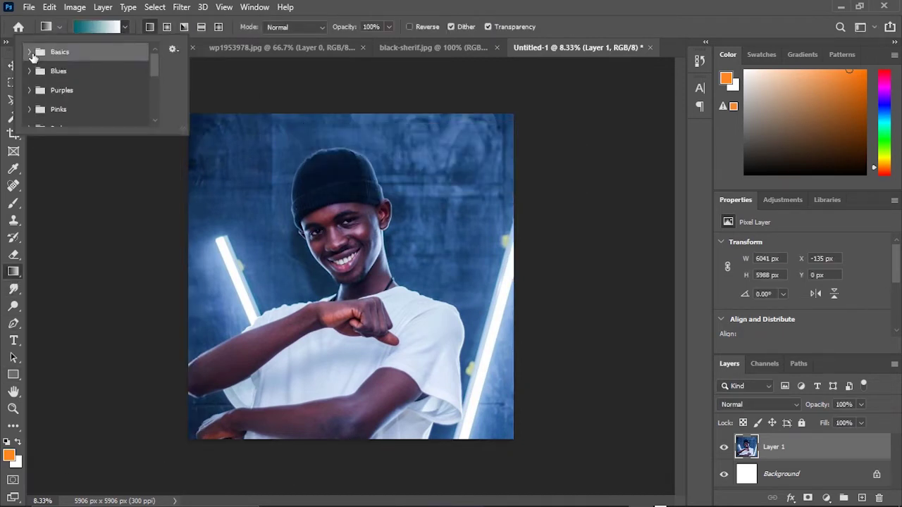
pyautogui.click(30, 54)
pyautogui.click(66, 72)
# Step: Undo a test gradient over the photo's lower edge and set the foreground color to a dark blue
pyautogui.moveTo(328, 472); pyautogui.dragTo(328, 377)
pyautogui.hotkey('ctrl', 'z')
pyautogui.click(11, 456)
pyautogui.click(429, 247)
pyautogui.click(837, 139)
# Step: Try fading the lower part of the photo into dark blue with several upward gradients, and undo them
pyautogui.moveTo(315, 480); pyautogui.dragTo(356, 320)
pyautogui.moveTo(332, 479); pyautogui.dragTo(358, 314)
pyautogui.moveTo(336, 479); pyautogui.dragTo(363, 312)
pyautogui.moveTo(465, 453); pyautogui.dragTo(455, 282)
pyautogui.moveTo(376, 445); pyautogui.dragTo(403, 310)
pyautogui.hotkey('ctrl', 'z')
pyautogui.click(13, 66)
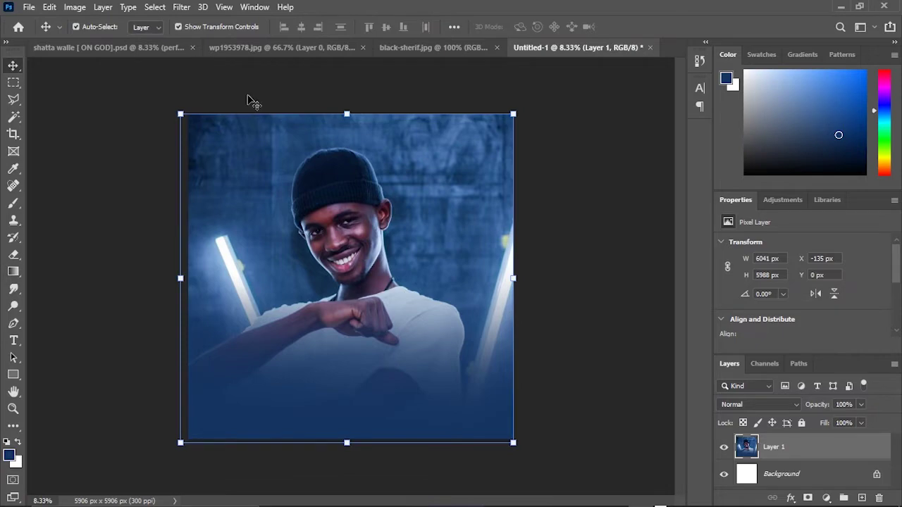
pyautogui.hotkey('ctrl', 'z')
pyautogui.hotkey('ctrl', 'z')
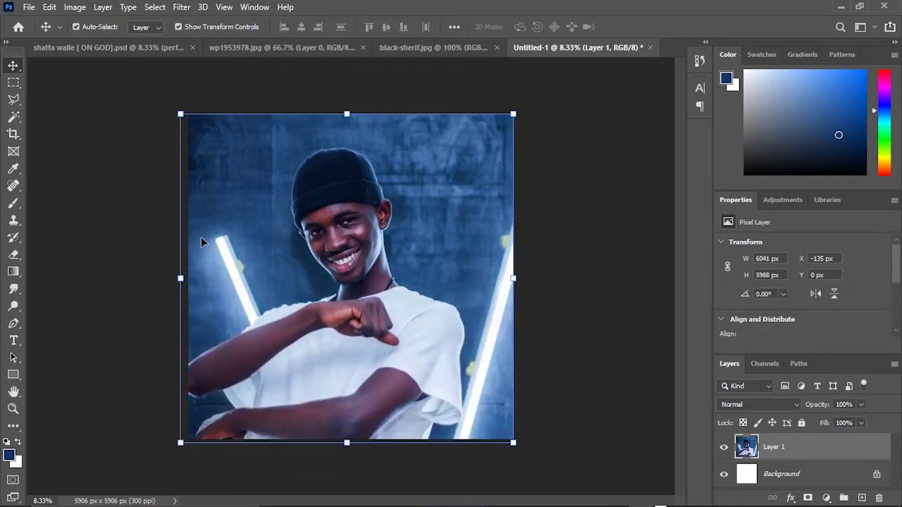
# Step: Start a Polygonal Lasso outline at the man's neck and trace along his chin, jaw and cheek
pyautogui.hotkey('ctrl', '+')
pyautogui.click(13, 100)
pyautogui.hotkey('ctrl', '+')
pyautogui.hotkey('ctrl', '+')
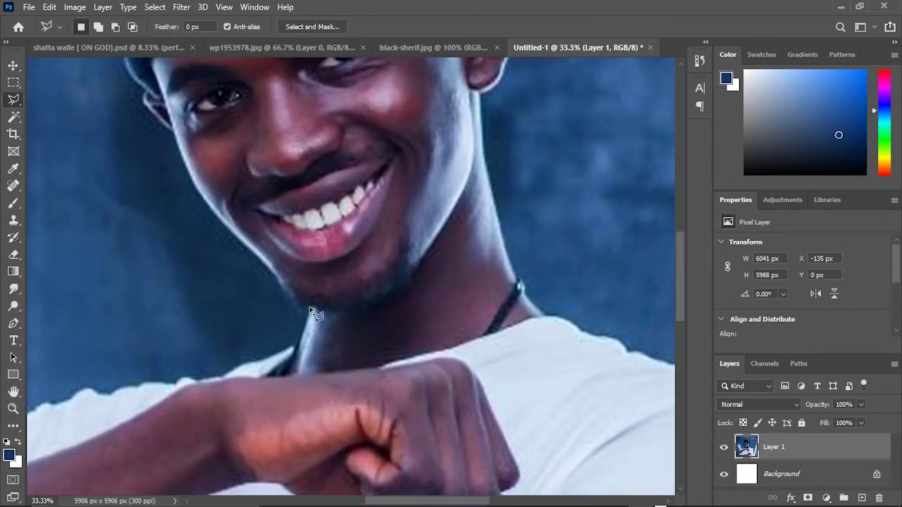
pyautogui.rightClick(770, 479)
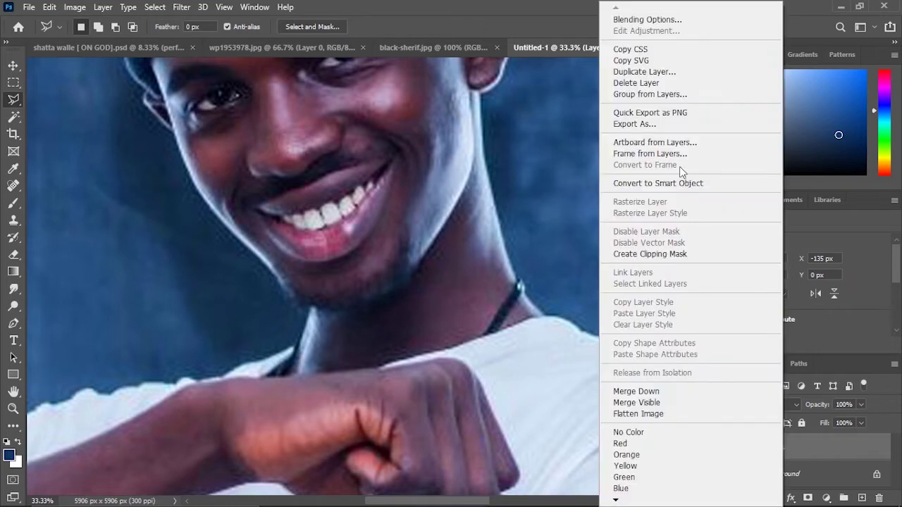
pyautogui.press('Escape')
pyautogui.hotkey('ctrl', '+')
pyautogui.moveTo(273, 383); pyautogui.dragTo(292, 331)
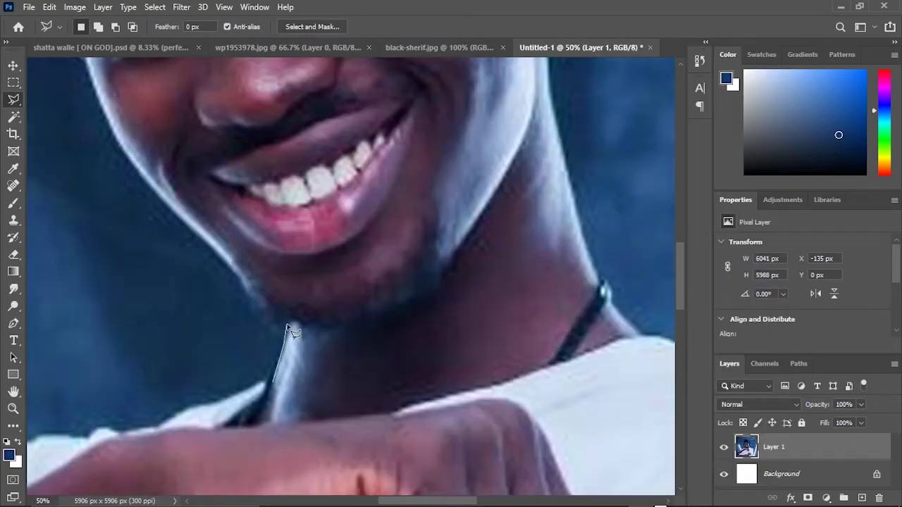
pyautogui.moveTo(220, 258); pyautogui.dragTo(201, 240)
pyautogui.hotkey('ctrl', '+')
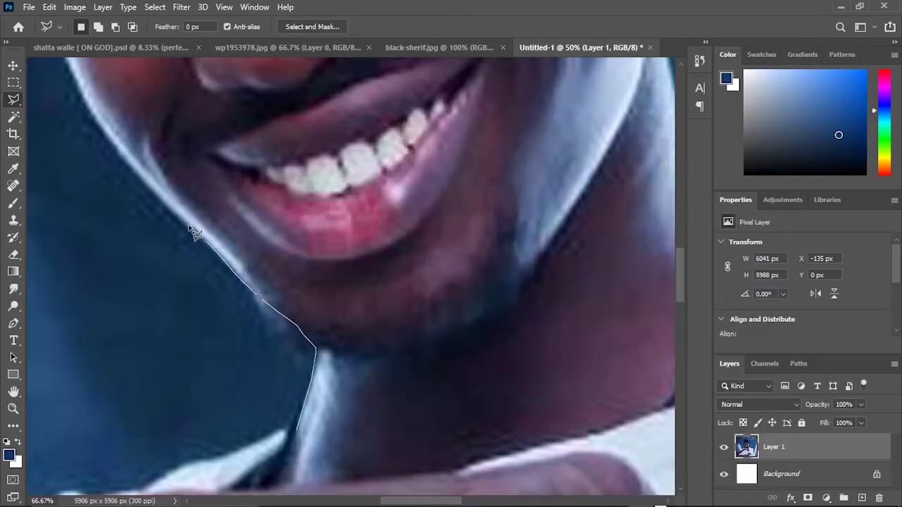
pyautogui.moveTo(144, 189); pyautogui.dragTo(329, 428)
pyautogui.click(313, 408)
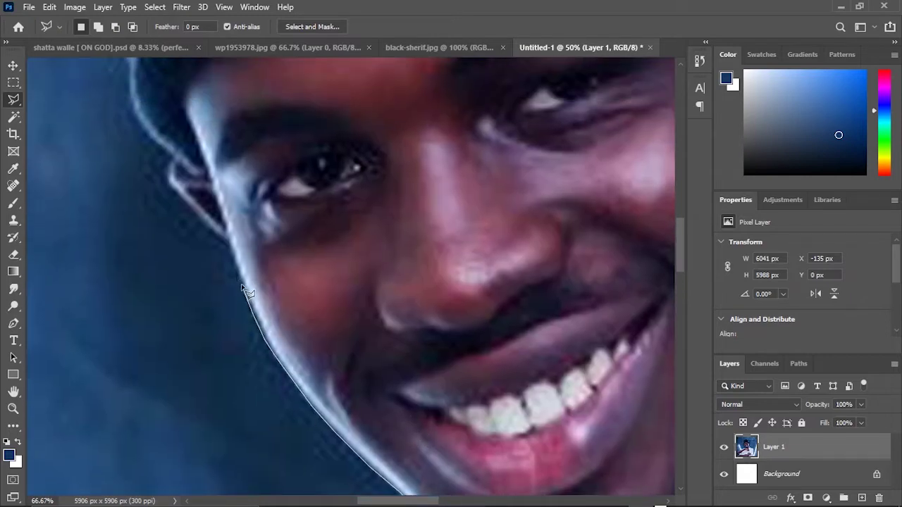
# Step: Continue the lasso outline from the cheek around the partly hidden ear and up the adjoining edge of the beanie
pyautogui.moveTo(349, 273); pyautogui.dragTo(446, 294)
pyautogui.moveTo(416, 267); pyautogui.dragTo(382, 220)
pyautogui.moveTo(366, 182); pyautogui.dragTo(369, 305)
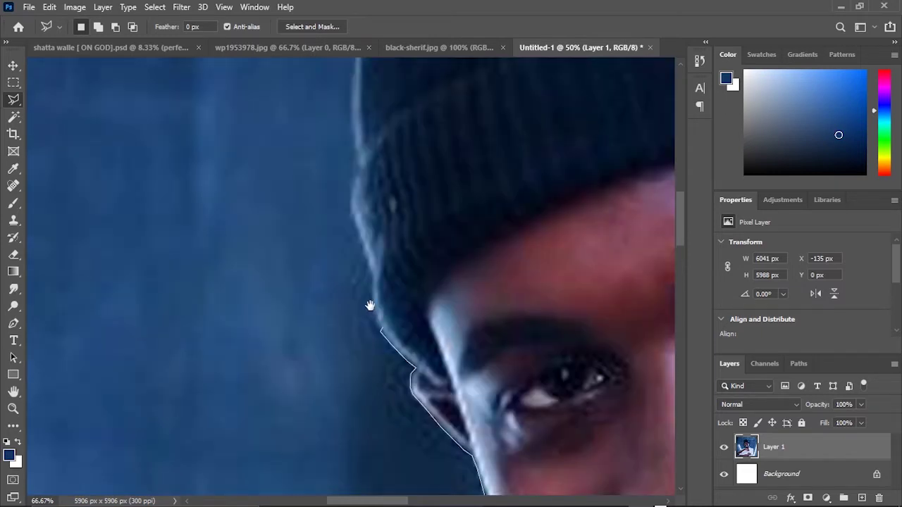
pyautogui.click(363, 241)
pyautogui.moveTo(363, 241); pyautogui.dragTo(362, 368)
pyautogui.click(353, 329)
pyautogui.click(357, 298)
pyautogui.click(357, 270)
pyautogui.click(354, 246)
pyautogui.moveTo(355, 245)
pyautogui.mouseDown()
pyautogui.moveTo(381, 437)
pyautogui.moveTo(356, 402)
pyautogui.mouseUp()
pyautogui.moveTo(357, 339)
pyautogui.mouseDown()
pyautogui.moveTo(364, 261)
pyautogui.moveTo(374, 251)
pyautogui.moveTo(362, 286)
pyautogui.moveTo(377, 246)
pyautogui.moveTo(364, 317)
pyautogui.moveTo(385, 205)
pyautogui.moveTo(433, 145)
pyautogui.moveTo(268, 191)
pyautogui.moveTo(264, 165)
pyautogui.moveTo(312, 128)
pyautogui.moveTo(477, 94)
pyautogui.moveTo(245, 92)
pyautogui.moveTo(340, 113)
pyautogui.mouseUp()
# Step: Trace the lasso outline down the other side of the beanie, around the fully visible ear and along the neck
pyautogui.moveTo(479, 184)
pyautogui.mouseDown()
pyautogui.moveTo(500, 210)
pyautogui.moveTo(451, 106)
pyautogui.moveTo(473, 131)
pyautogui.moveTo(496, 198)
pyautogui.mouseUp()
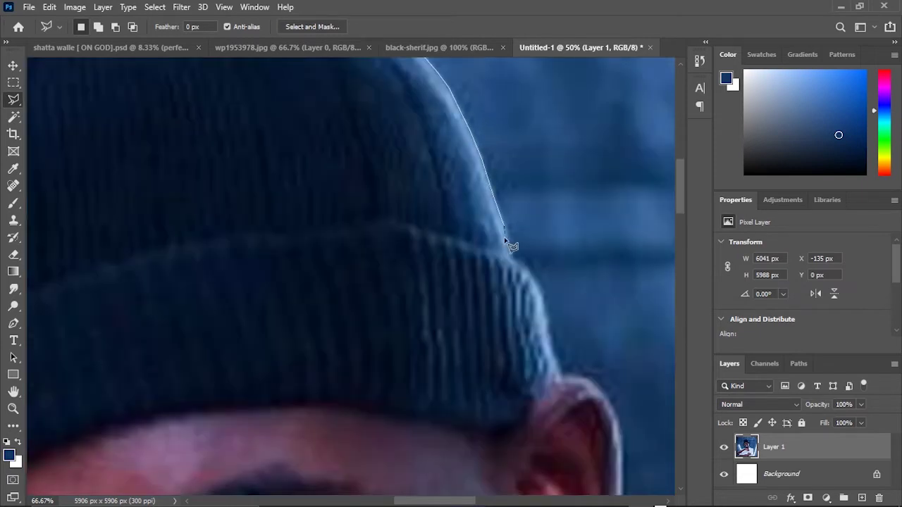
pyautogui.moveTo(522, 266)
pyautogui.mouseDown()
pyautogui.moveTo(425, 132)
pyautogui.moveTo(410, 127)
pyautogui.moveTo(437, 203)
pyautogui.mouseUp()
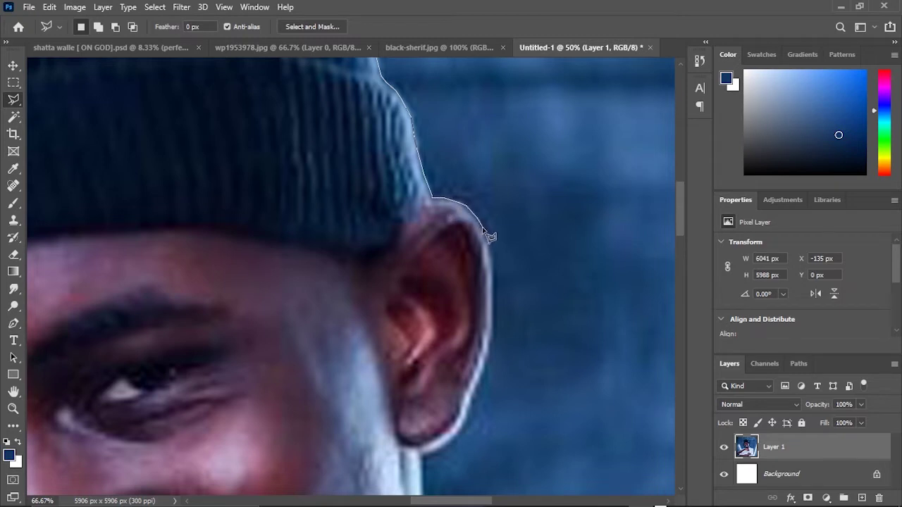
pyautogui.moveTo(491, 253)
pyautogui.mouseDown()
pyautogui.moveTo(536, 173)
pyautogui.moveTo(536, 220)
pyautogui.moveTo(518, 270)
pyautogui.mouseUp()
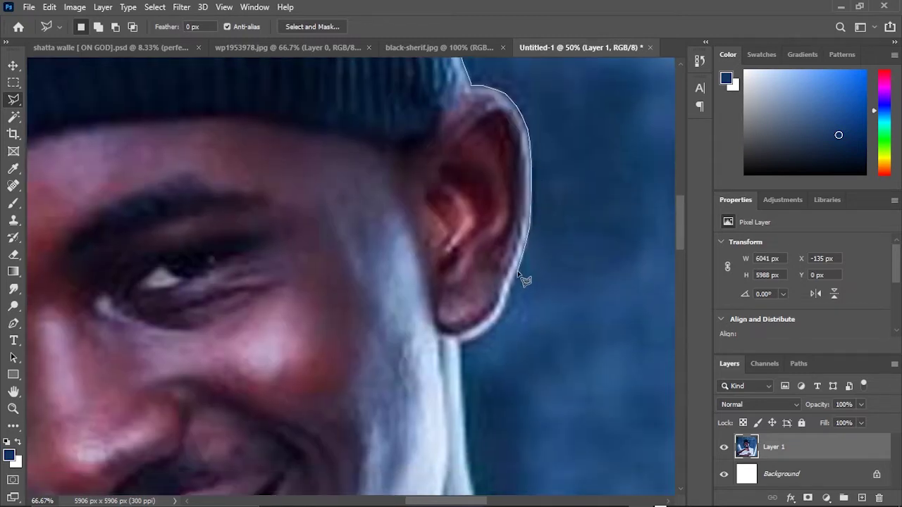
pyautogui.moveTo(465, 349)
pyautogui.mouseDown()
pyautogui.moveTo(438, 210)
pyautogui.moveTo(443, 227)
pyautogui.moveTo(449, 283)
pyautogui.moveTo(386, 37)
pyautogui.moveTo(449, 290)
pyautogui.moveTo(445, 260)
pyautogui.moveTo(460, 216)
pyautogui.moveTo(476, 220)
pyautogui.moveTo(502, 273)
pyautogui.moveTo(451, 179)
pyautogui.mouseUp()
pyautogui.click(450, 291)
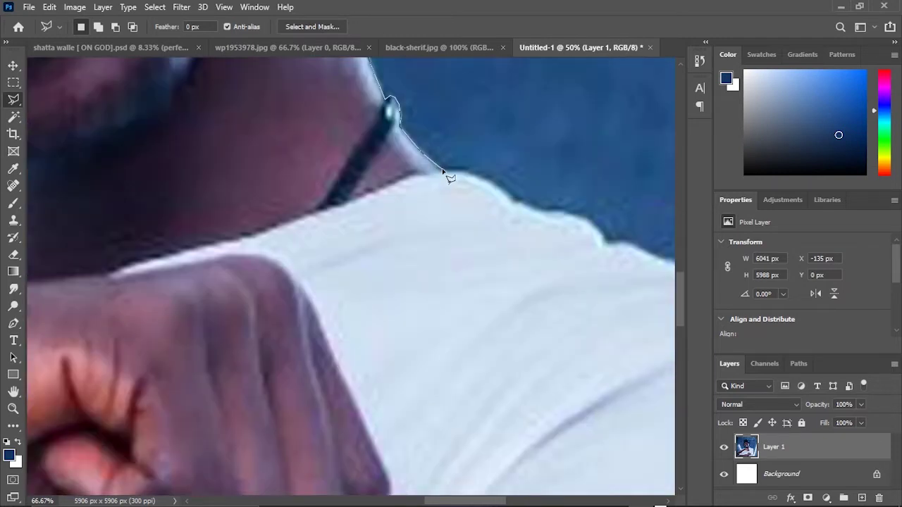
# Step: Extend the lasso outline from the necklace along the T-shirt's shoulder and down the outer edge of the sleeve
pyautogui.moveTo(589, 224); pyautogui.dragTo(468, 133)
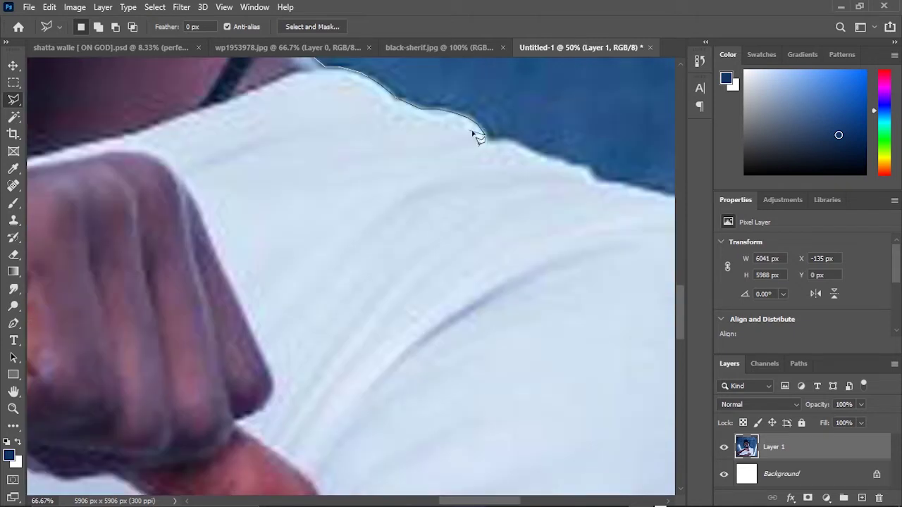
pyautogui.moveTo(594, 169); pyautogui.dragTo(397, 87)
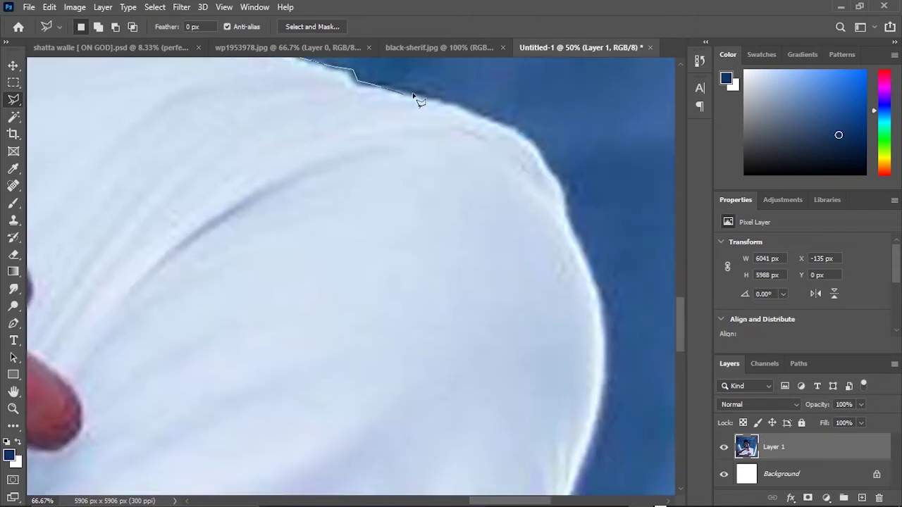
pyautogui.moveTo(553, 181); pyautogui.dragTo(529, 148)
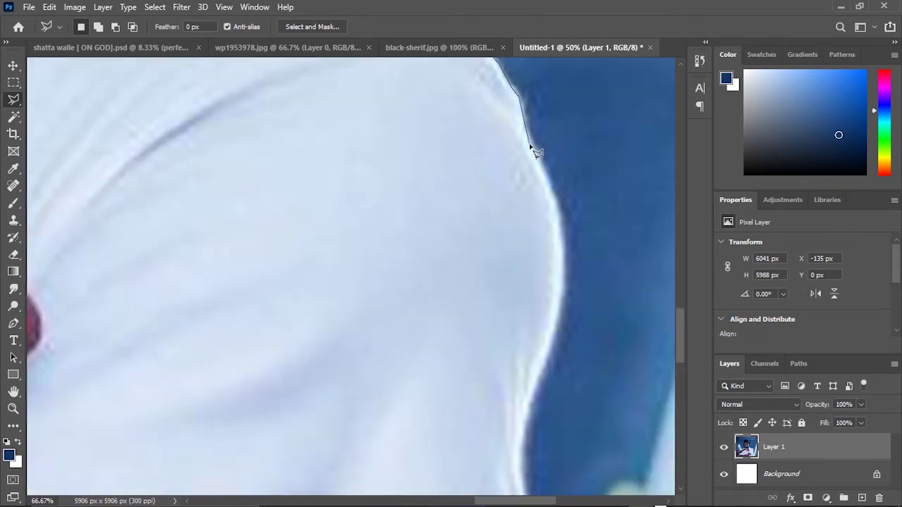
pyautogui.hotkey('ctrl', '-')
pyautogui.hotkey('ctrl', '-')
pyautogui.hotkey('ctrl', '-')
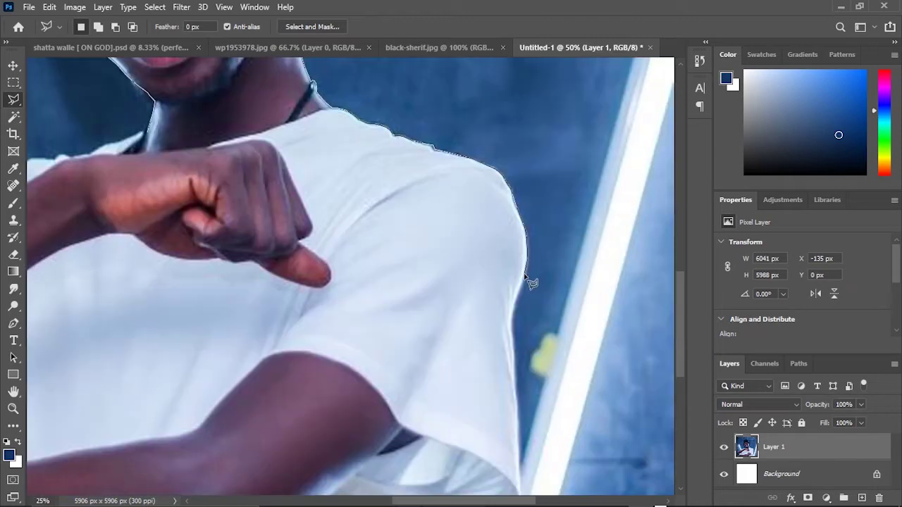
pyautogui.hotkey('ctrl', '+')
pyautogui.hotkey('ctrl', '+')
pyautogui.hotkey('ctrl', '+')
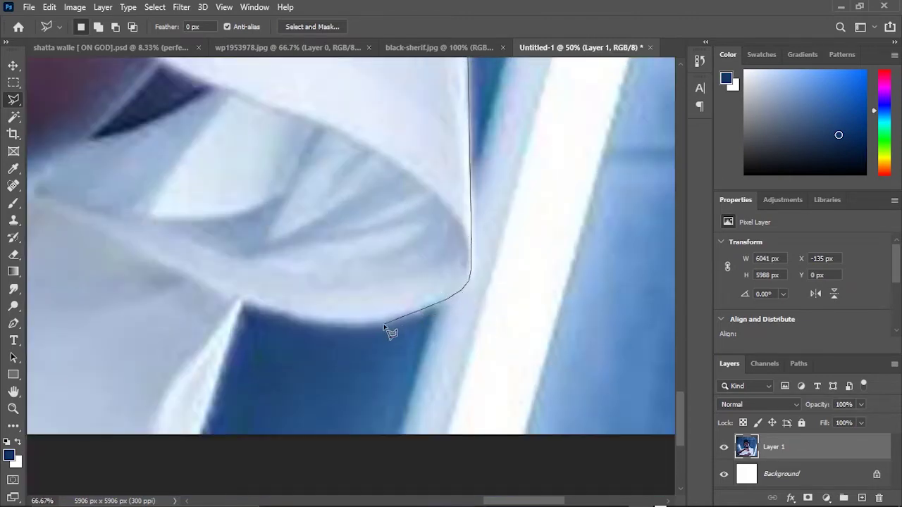
# Step: Trace the lasso outline along the sleeve's lower hem and down the shirt's side to the photo's bottom edge
pyautogui.click(315, 328)
pyautogui.click(270, 316)
pyautogui.click(244, 308)
pyautogui.moveTo(244, 311); pyautogui.dragTo(354, 195)
pyautogui.click(338, 227)
pyautogui.click(312, 315)
pyautogui.moveTo(312, 314); pyautogui.dragTo(453, 240)
pyautogui.scroll(-2, 453, 240)
# Step: Continue the lasso outline along the photo's bottom edge, around the lower hand, the shirt gap and the raised arm's elbow
pyautogui.moveTo(292, 235); pyautogui.dragTo(503, 211)
pyautogui.click(113, 263)
pyautogui.moveTo(108, 246); pyautogui.dragTo(215, 443)
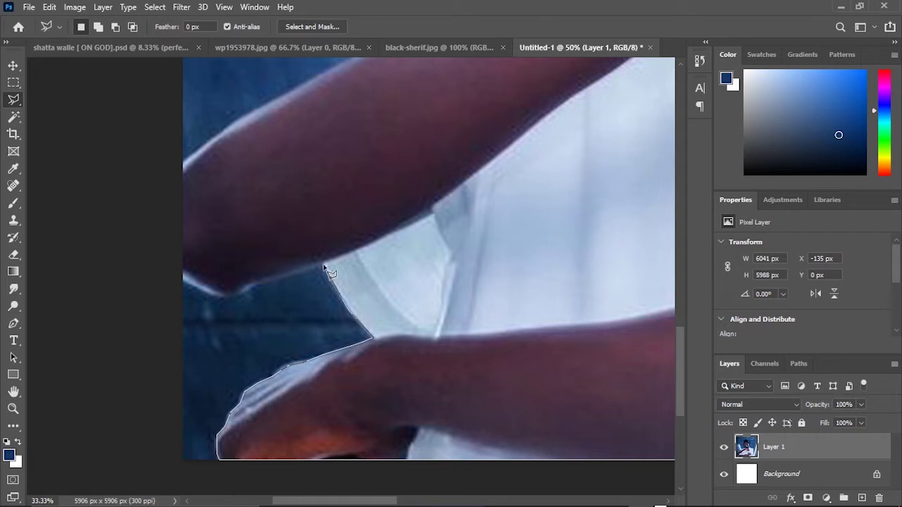
pyautogui.moveTo(272, 245); pyautogui.dragTo(377, 260)
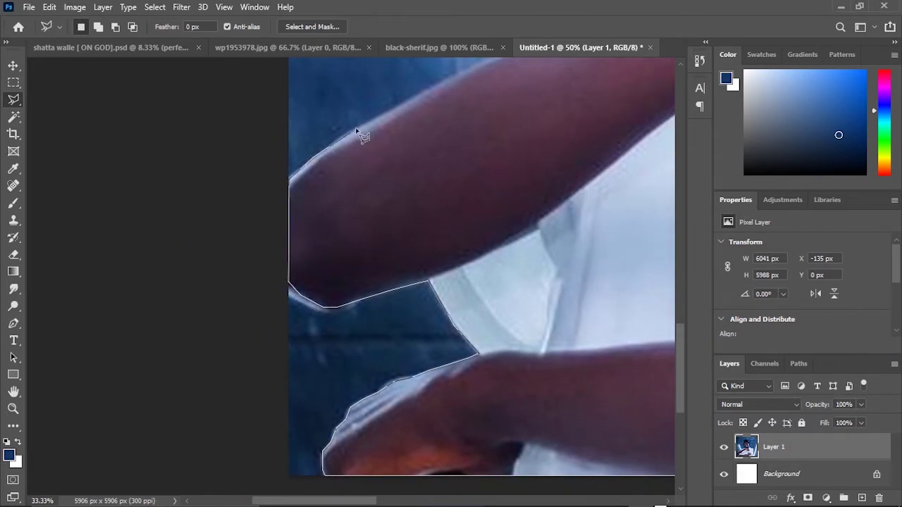
# Step: Trace the raised forearm and the shoulder behind it, and close the selection at the neck
pyautogui.moveTo(429, 106); pyautogui.dragTo(345, 247)
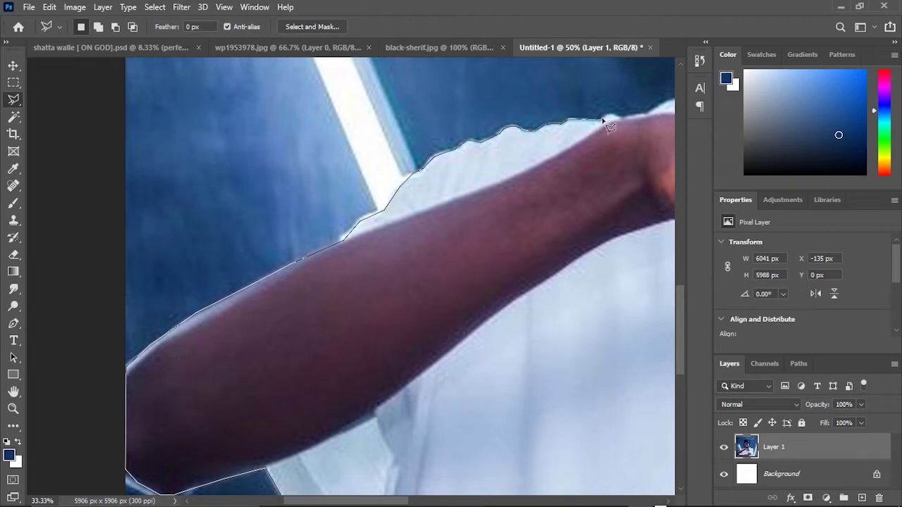
pyautogui.moveTo(622, 116); pyautogui.dragTo(353, 299)
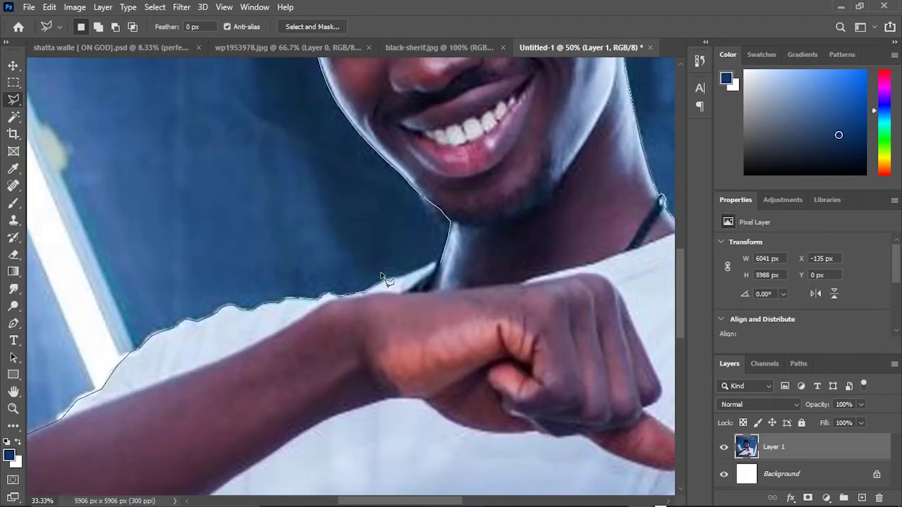
pyautogui.click(438, 267)
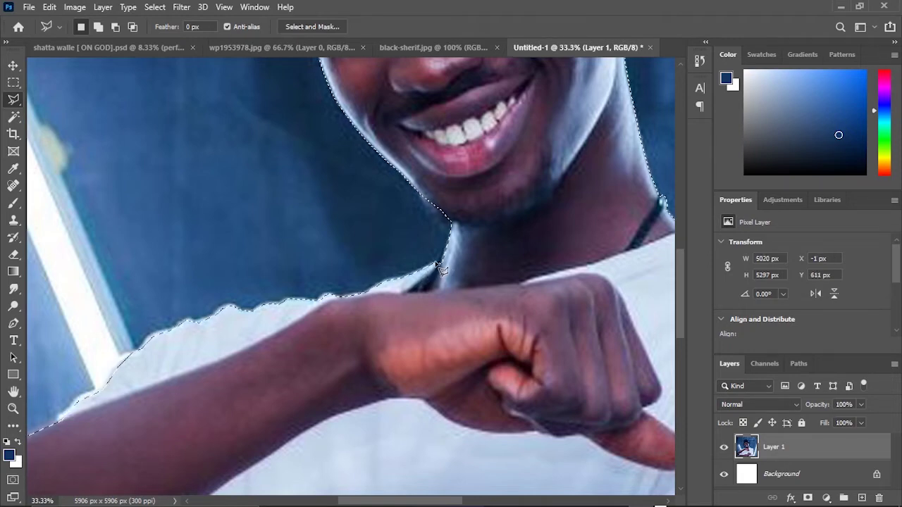
# Step: Try lowering the photo's saturation to -64 with the Camera Raw Filter
pyautogui.scroll(-4, 439, 267)
pyautogui.click(182, 7)
pyautogui.click(213, 90)
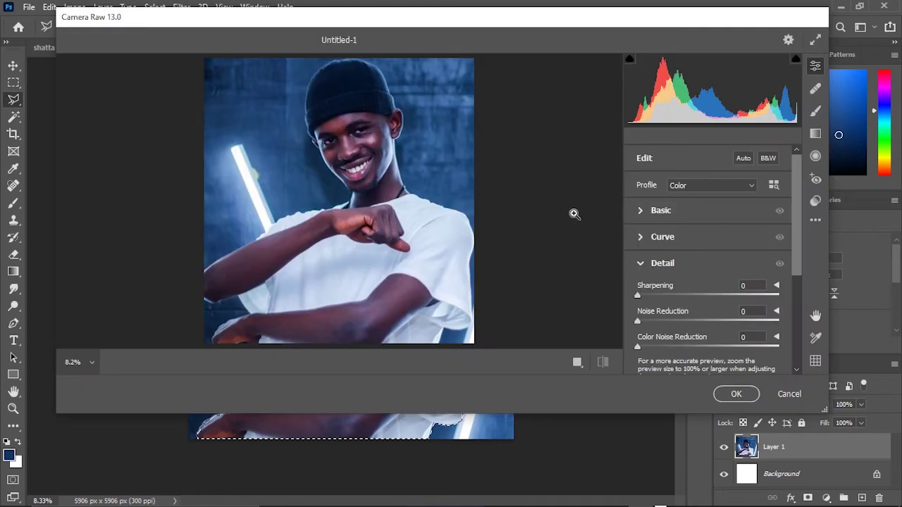
pyautogui.scroll(-3, 669, 252)
pyautogui.scroll(3, 668, 251)
pyautogui.click(662, 210)
pyautogui.scroll(-7, 666, 301)
pyautogui.moveTo(708, 202); pyautogui.dragTo(671, 203)
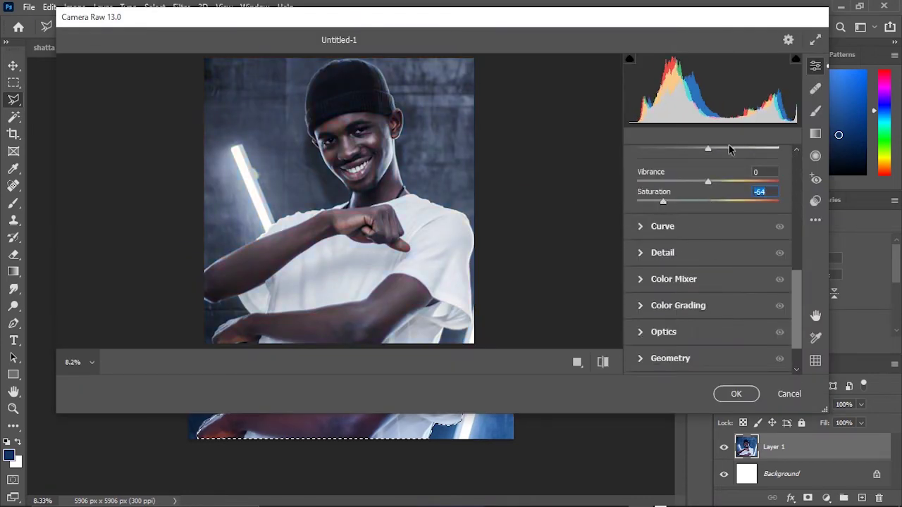
pyautogui.click(735, 394)
# Step: Start a Black & White adjustment on the selected man and raise the Yellows and Reds
pyautogui.click(74, 7)
pyautogui.moveTo(95, 41)
pyautogui.click(238, 135)
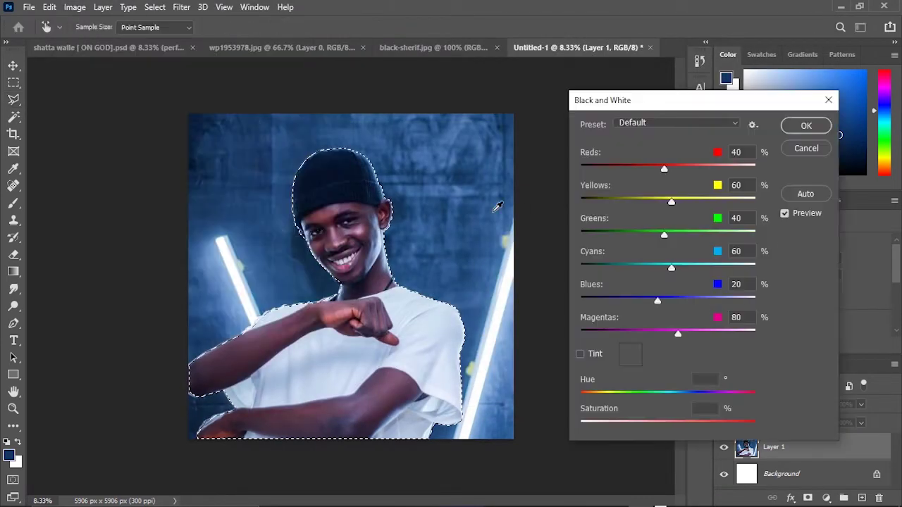
pyautogui.moveTo(672, 202); pyautogui.dragTo(703, 204)
pyautogui.moveTo(663, 168); pyautogui.dragTo(722, 169)
# Step: Enable the tint, set it to a low-saturation blue-green hue, and apply the Black & White adjustment
pyautogui.click(580, 353)
pyautogui.click(580, 354)
pyautogui.click(580, 354)
pyautogui.moveTo(602, 394); pyautogui.dragTo(675, 396)
pyautogui.moveTo(615, 424)
pyautogui.mouseDown()
pyautogui.moveTo(659, 423)
pyautogui.moveTo(694, 397)
pyautogui.moveTo(727, 397)
pyautogui.moveTo(665, 397)
pyautogui.moveTo(618, 425)
pyautogui.moveTo(600, 424)
pyautogui.mouseUp()
pyautogui.moveTo(665, 396); pyautogui.dragTo(669, 395)
pyautogui.press('Return')
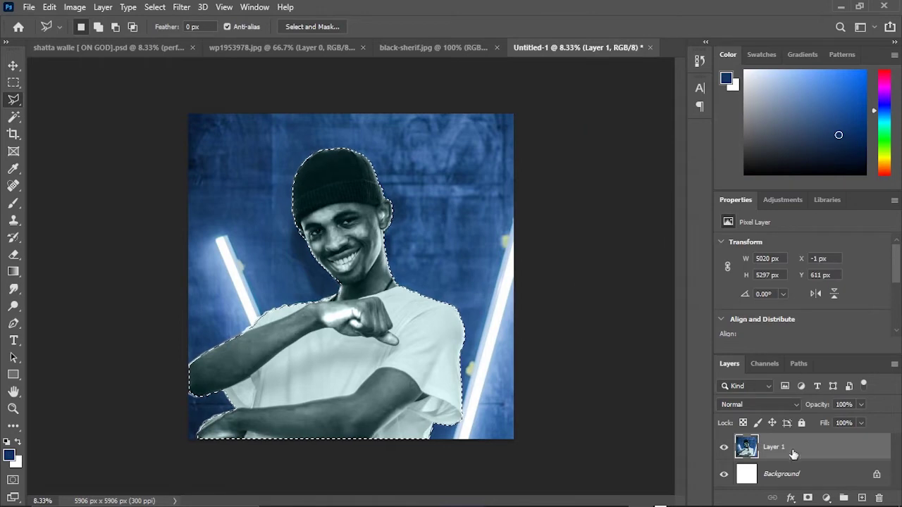
# Step: Copy the selected man into the black-sherif.jpg document, return to Untitled-1 and clear the selection
pyautogui.press('v')
pyautogui.moveTo(346, 246); pyautogui.dragTo(418, 260)
pyautogui.click(569, 48)
pyautogui.hotkey('ctrl', 'd')
pyautogui.click(206, 464)
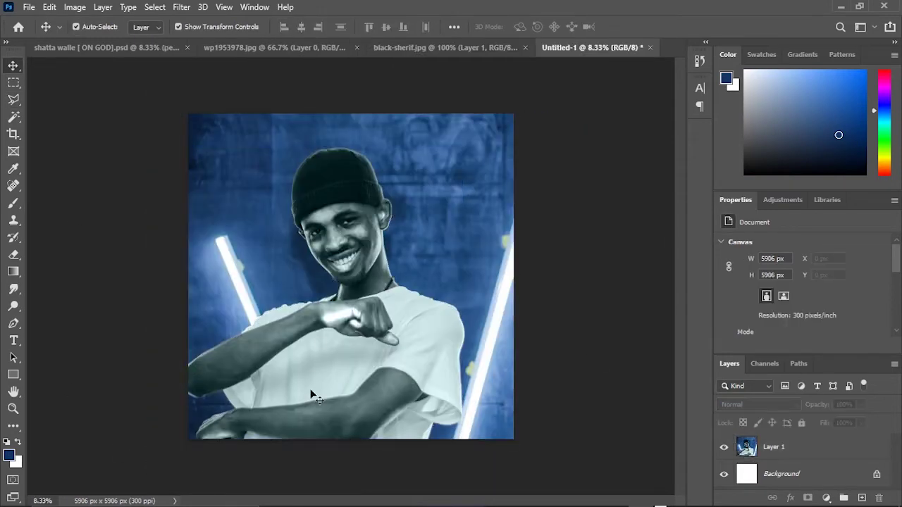
# Step: Fade the lower part of the portrait layer into dark blue with repeated upward linear gradients
pyautogui.press('g')
pyautogui.press('v')
pyautogui.click(374, 388)
pyautogui.press('g')
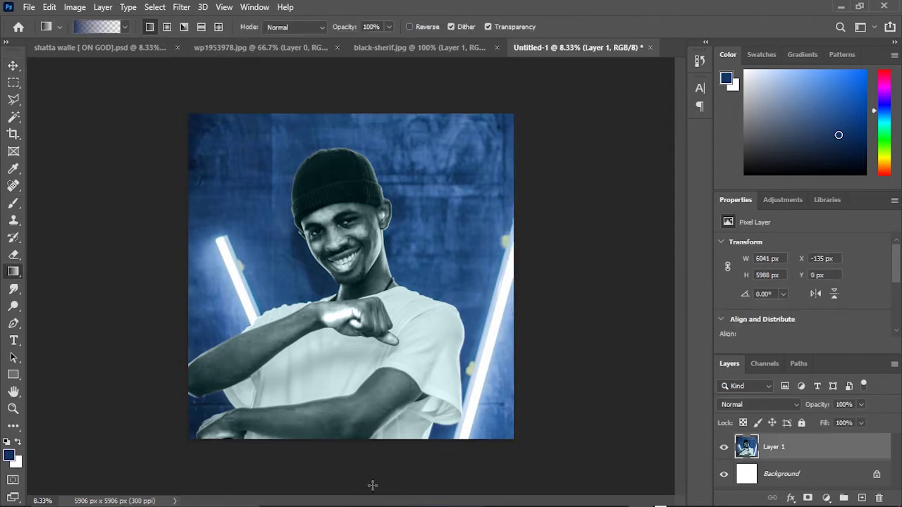
pyautogui.moveTo(335, 454); pyautogui.dragTo(340, 286)
pyautogui.moveTo(334, 468); pyautogui.dragTo(353, 290)
pyautogui.moveTo(370, 480); pyautogui.dragTo(379, 262)
pyautogui.moveTo(433, 439); pyautogui.dragTo(435, 322)
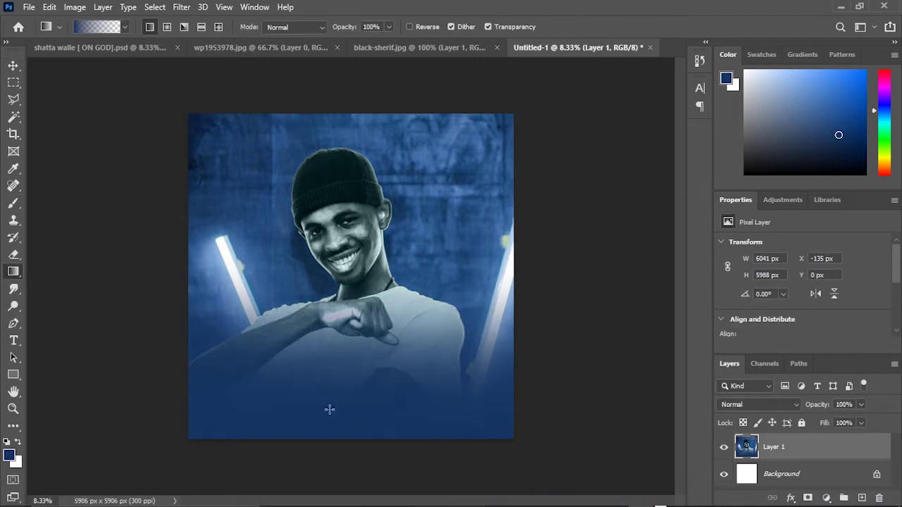
# Step: Strengthen the dark blue fade over the lower part of the portrait layer with another linear gradient
pyautogui.moveTo(337, 288); pyautogui.dragTo(377, 476)
pyautogui.press('v')
# Step: Add the text "soja" in bright magenta over the lower part of the portrait
pyautogui.press('t')
pyautogui.click(312, 387)
pyautogui.press('BackSpace')
pyautogui.click(528, 26)
pyautogui.click(722, 169)
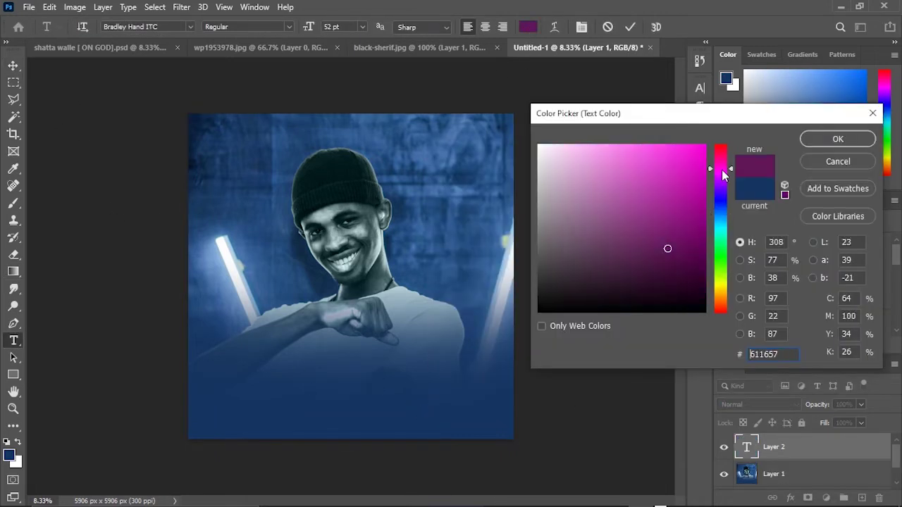
pyautogui.moveTo(694, 157); pyautogui.dragTo(731, 131)
pyautogui.click(837, 139)
pyautogui.write('S')
pyautogui.click(11, 66)
# Step: Enlarge the soja text to about 340 pt below the man's fist and make it faux bold
pyautogui.moveTo(333, 378); pyautogui.dragTo(427, 287)
pyautogui.moveTo(376, 349); pyautogui.dragTo(341, 389)
pyautogui.click(414, 382)
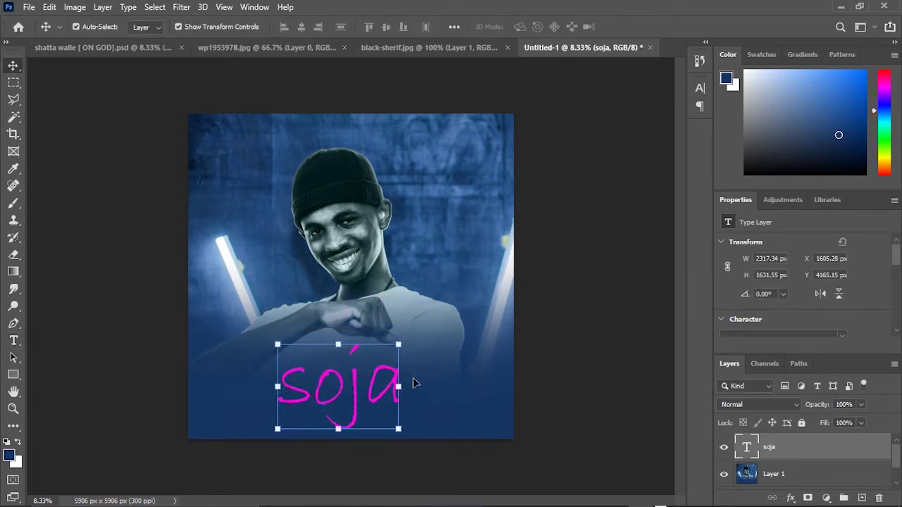
pyautogui.click(699, 88)
pyautogui.click(559, 180)
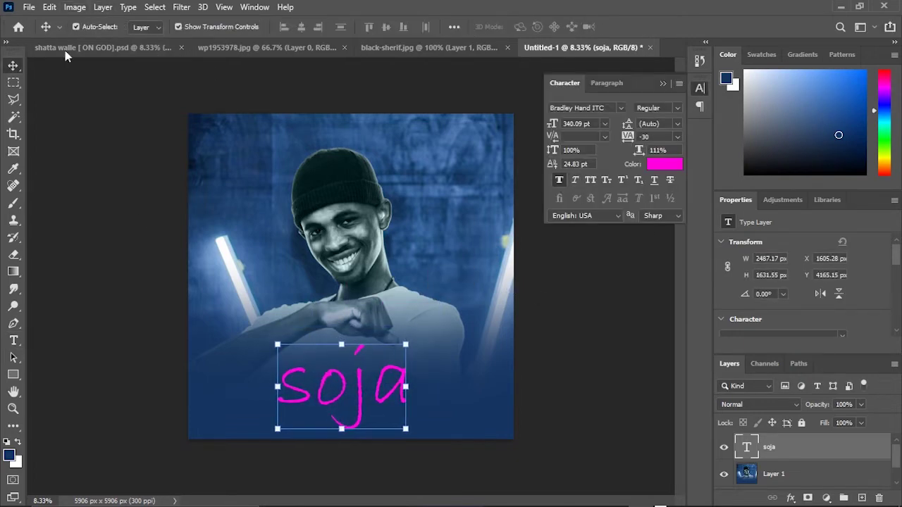
# Step: Change the soja text's font to Captain Swabby NF
pyautogui.press('t')
pyautogui.click(163, 26)
pyautogui.press('Down')
pyautogui.press('Down')
pyautogui.press('Down')
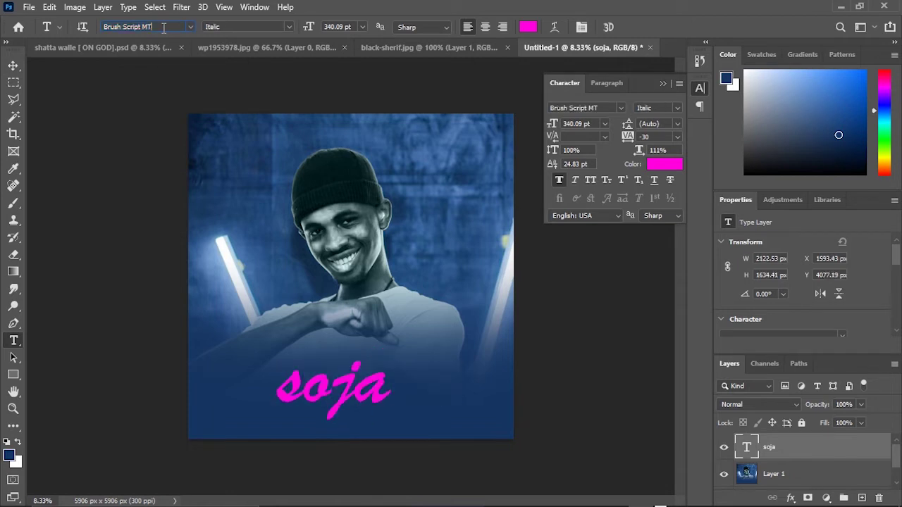
pyautogui.press('Down')
pyautogui.press('Down')
pyautogui.press('Down')
pyautogui.press('Down')
pyautogui.press('Down')
pyautogui.press('Down')
pyautogui.press('Down')
pyautogui.press('Down')
pyautogui.press('Down')
pyautogui.press('Up')
pyautogui.click(12, 66)
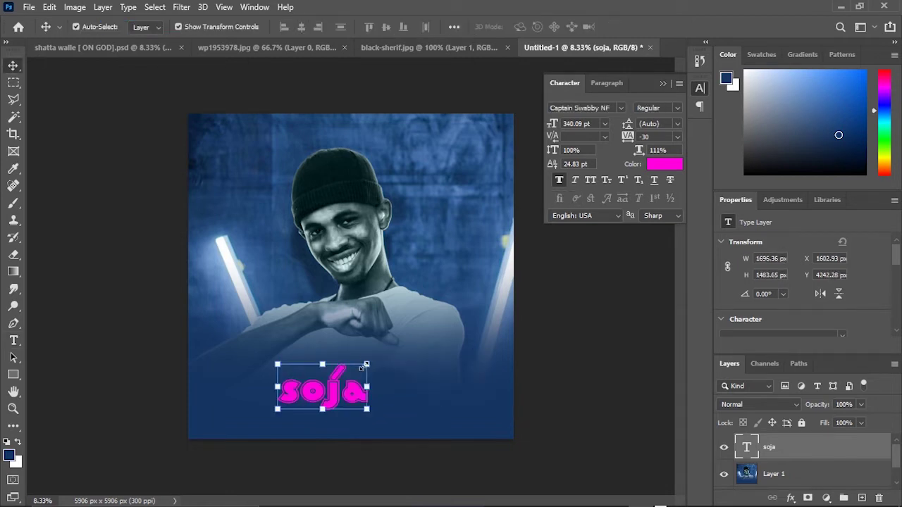
# Step: Enlarge the soja text to about 678 pt and centre it across the lower part of the canvas
pyautogui.moveTo(364, 365); pyautogui.dragTo(420, 310)
pyautogui.moveTo(425, 375); pyautogui.dragTo(365, 385)
pyautogui.press('Return')
# Step: Add a colorized Hue/Saturation adjustment above the portrait layer with a red hue, saturation 70 and raised lightness
pyautogui.click(497, 282)
pyautogui.click(783, 200)
pyautogui.click(745, 250)
pyautogui.scroll(-3, 751, 312)
pyautogui.click(789, 289)
pyautogui.scroll(1, 741, 272)
pyautogui.moveTo(737, 253); pyautogui.dragTo(834, 277)
pyautogui.moveTo(728, 253)
pyautogui.mouseDown()
pyautogui.moveTo(795, 252)
pyautogui.moveTo(724, 252)
pyautogui.mouseUp()
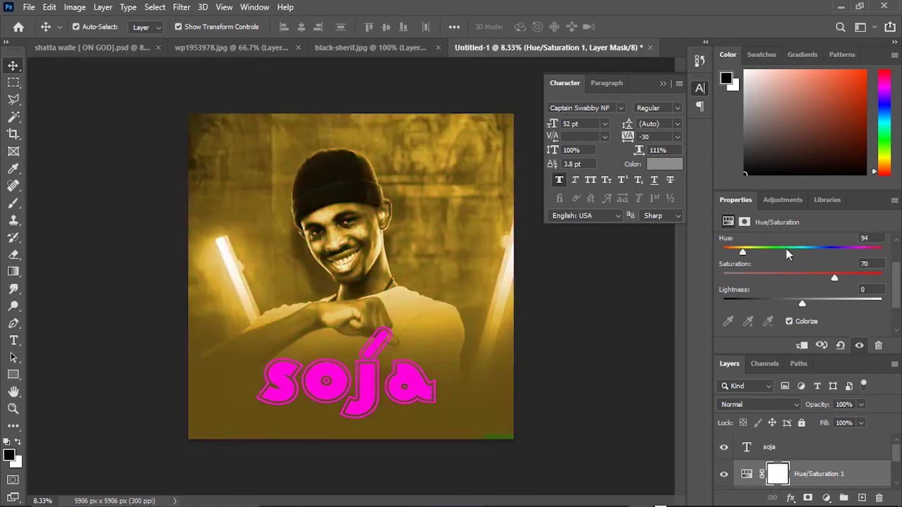
pyautogui.moveTo(802, 302)
pyautogui.mouseDown()
pyautogui.moveTo(852, 302)
pyautogui.moveTo(845, 278)
pyautogui.mouseUp()
pyautogui.scroll(-2, 843, 289)
# Step: Invert the Hue/Saturation mask and reveal a soft red glow beside the man with a 5000 px eraser
pyautogui.click(776, 472)
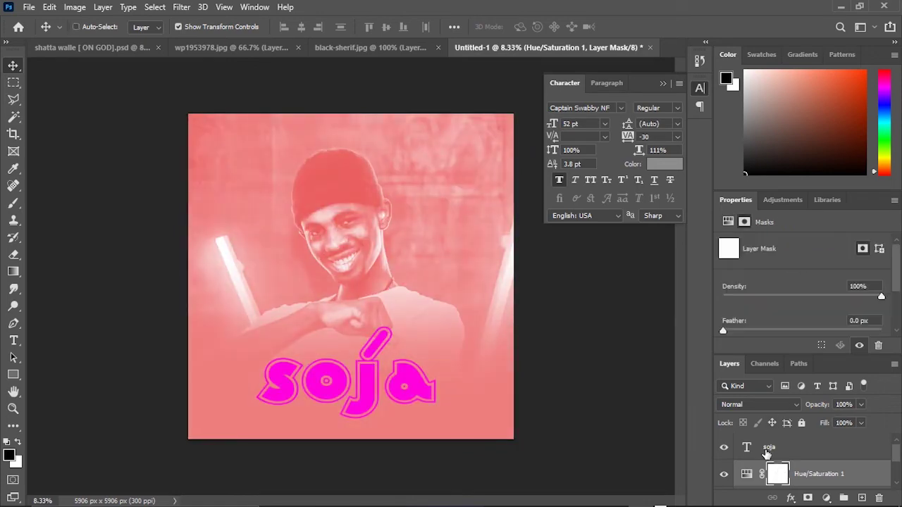
pyautogui.hotkey('ctrl', 'i')
pyautogui.press('e')
pyautogui.click(264, 233)
pyautogui.hotkey('ctrl', 'z')
pyautogui.press(']')
pyautogui.press(']')
pyautogui.press(']')
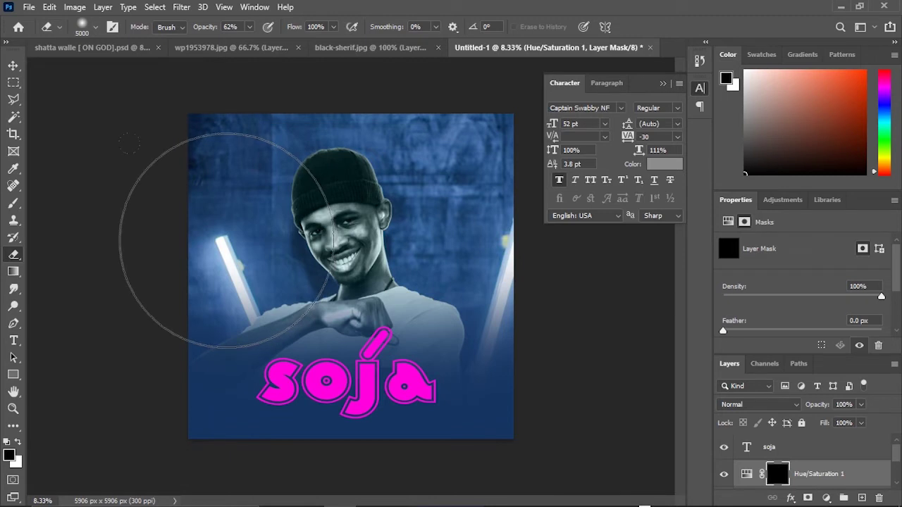
pyautogui.click(205, 240)
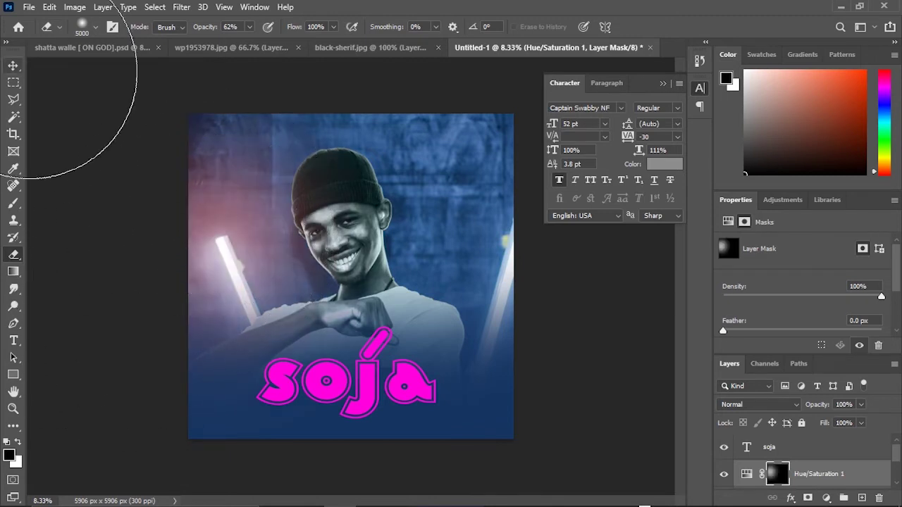
# Step: Duplicate the Hue/Saturation glow, shift it over the right half of the portrait and stretch it with Free Transform
pyautogui.click(13, 66)
pyautogui.moveTo(242, 246); pyautogui.dragTo(393, 237)
pyautogui.hotkey('ctrl', 't')
pyautogui.moveTo(339, 428); pyautogui.dragTo(322, 501)
pyautogui.moveTo(345, 262); pyautogui.dragTo(382, 262)
pyautogui.press('Return')
pyautogui.click(350, 352)
pyautogui.moveTo(228, 286); pyautogui.dragTo(266, 336)
# Step: Recolour the soja text to a strong red without an underline
pyautogui.click(365, 407)
pyautogui.click(654, 180)
pyautogui.click(665, 164)
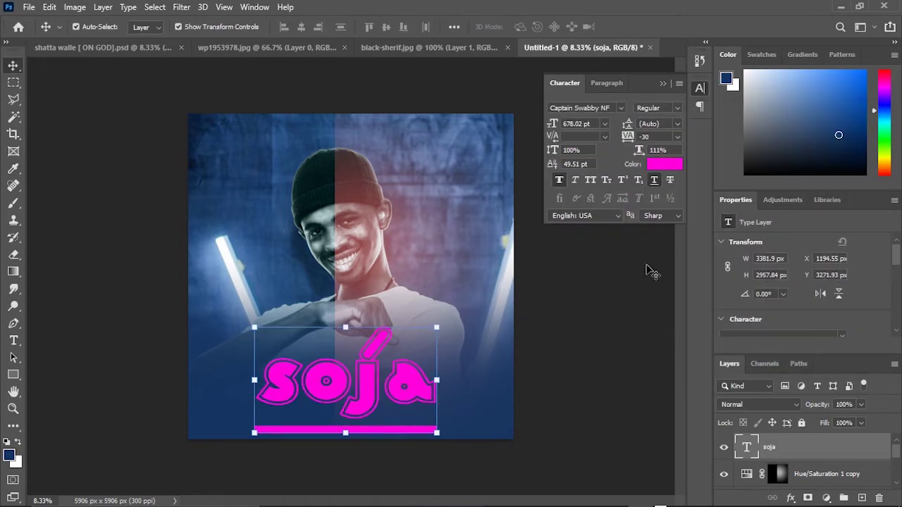
pyautogui.click(387, 298)
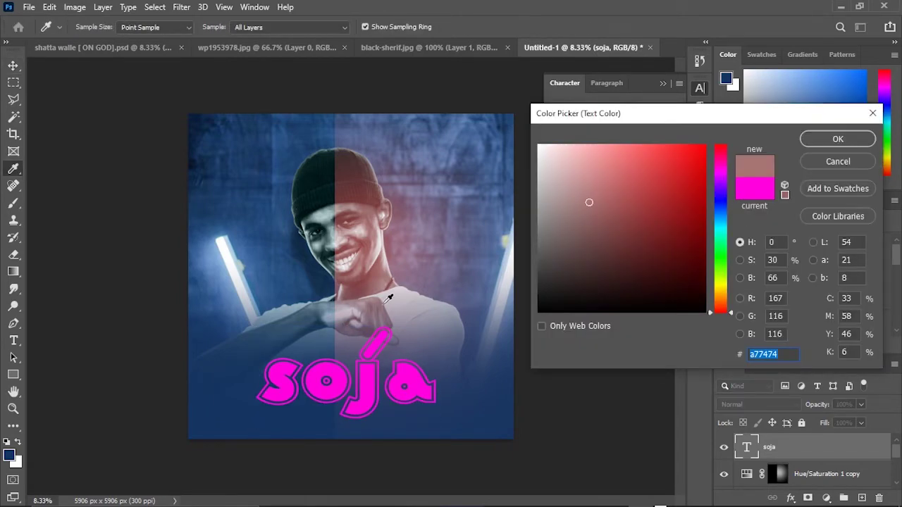
pyautogui.moveTo(624, 172); pyautogui.dragTo(661, 193)
pyautogui.click(812, 141)
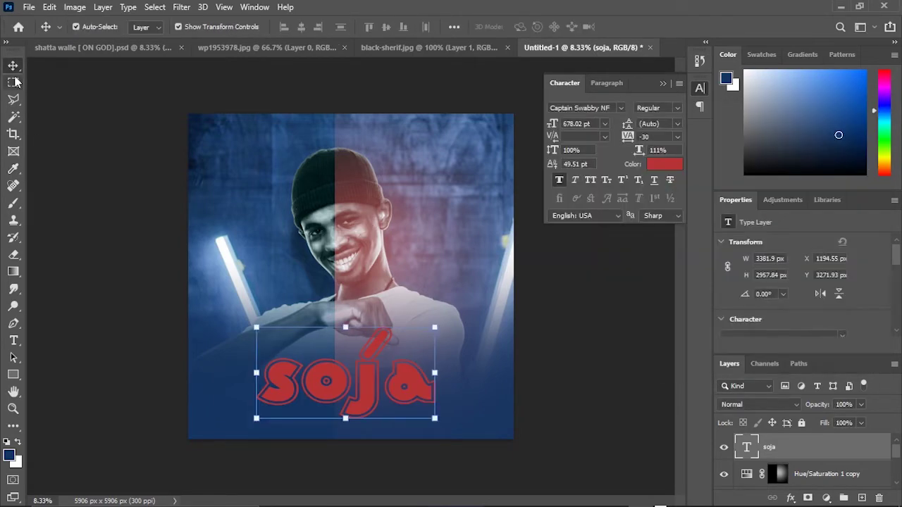
# Step: Try to recolour the text to near-white
pyautogui.click(441, 354)
pyautogui.click(666, 164)
pyautogui.moveTo(583, 200); pyautogui.dragTo(543, 155)
pyautogui.press('Escape')
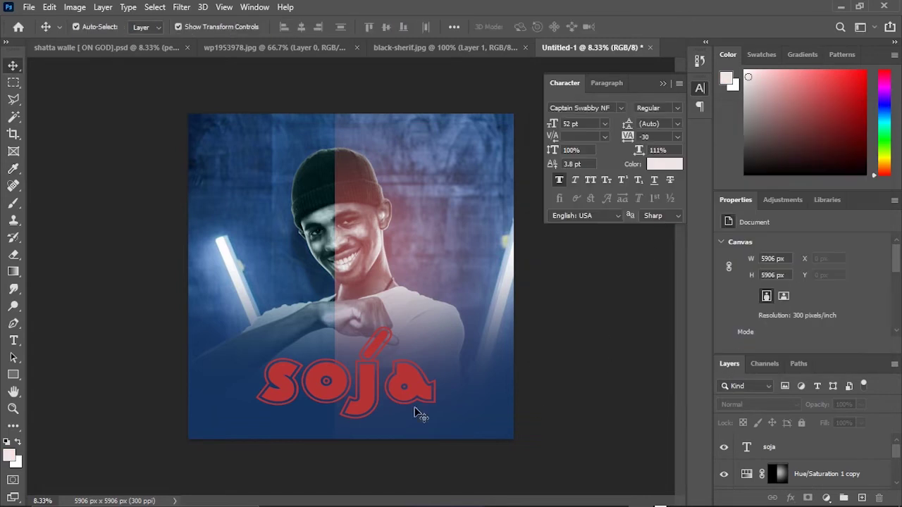
# Step: Change the soja text's font to Chiller
pyautogui.click(413, 413)
pyautogui.press('t')
pyautogui.click(171, 26)
pyautogui.press('Down')
pyautogui.press('Down')
pyautogui.press('Down')
pyautogui.press('Down')
pyautogui.press('Down')
pyautogui.press('Down')
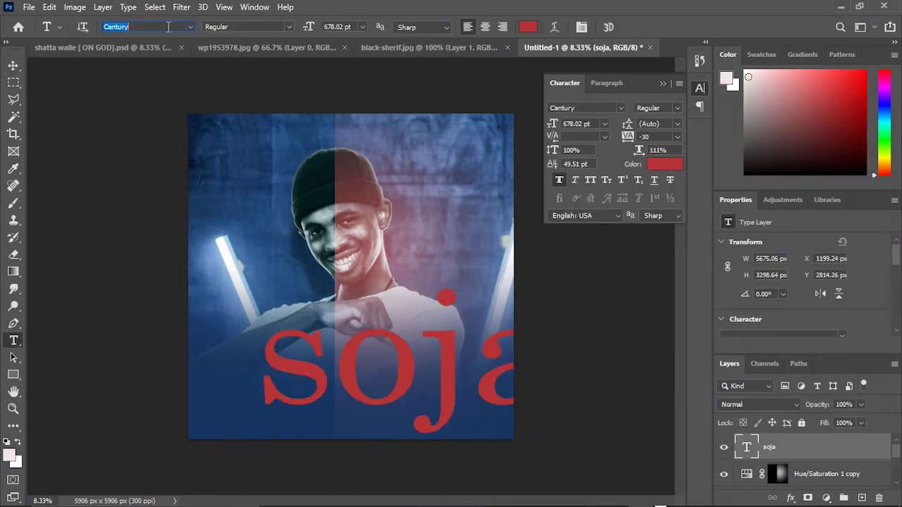
pyautogui.press('Down')
pyautogui.press('Down')
pyautogui.press('Up')
pyautogui.press('Up')
pyautogui.press('Return')
# Step: Recolour the soja text to white
pyautogui.press('v')
pyautogui.click(664, 164)
pyautogui.click(535, 141)
pyautogui.press('Return')
# Step: Give the soja layer a Drop Shadow and a Bevel & Emboss with Contour and Texture
pyautogui.rightClick(785, 448)
pyautogui.click(655, 21)
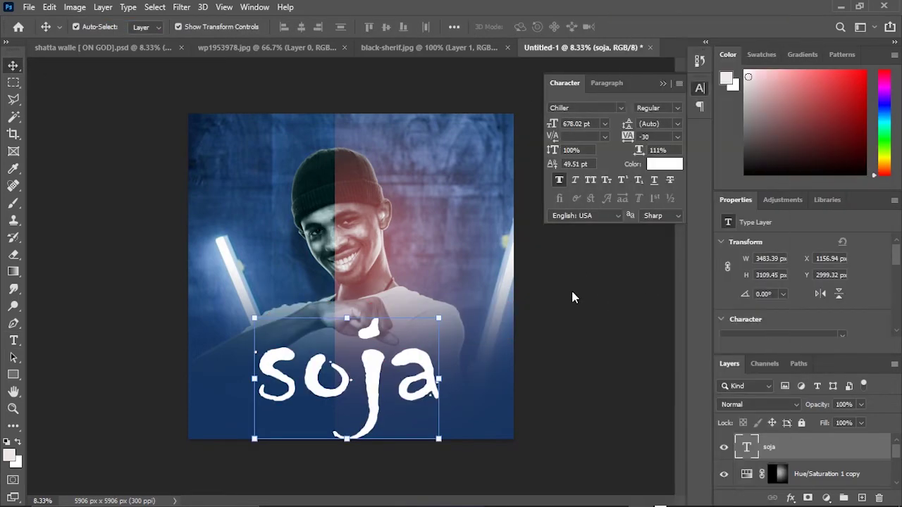
pyautogui.click(417, 353)
pyautogui.click(398, 165)
pyautogui.click(399, 183)
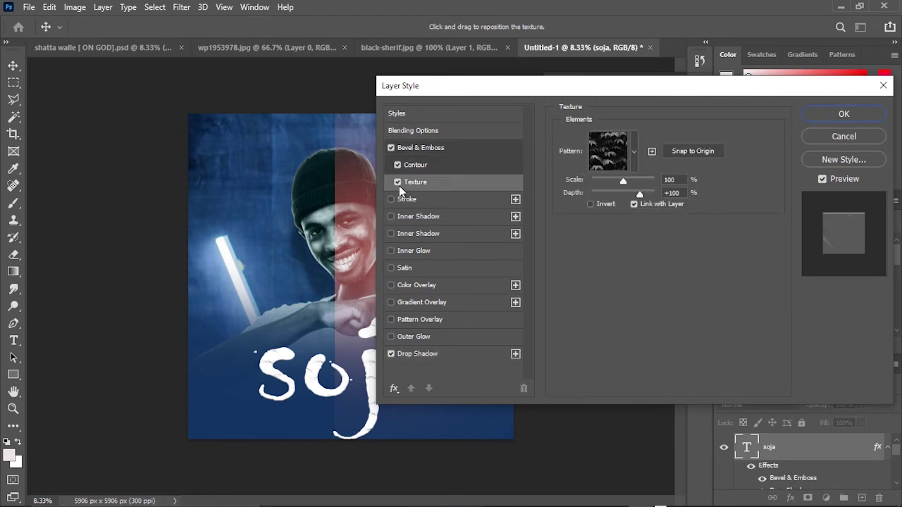
# Step: Choose a different pattern for the soja bevel's texture and apply the layer style
pyautogui.click(634, 150)
pyautogui.click(541, 209)
pyautogui.click(556, 230)
pyautogui.click(598, 230)
pyautogui.click(558, 232)
pyautogui.click(843, 114)
# Step: Move the soja title up slightly and add the white text "Black Sherif" just beneath its letters
pyautogui.moveTo(382, 374); pyautogui.dragTo(370, 346)
pyautogui.click(14, 340)
pyautogui.click(307, 430)
pyautogui.press('BackSpace')
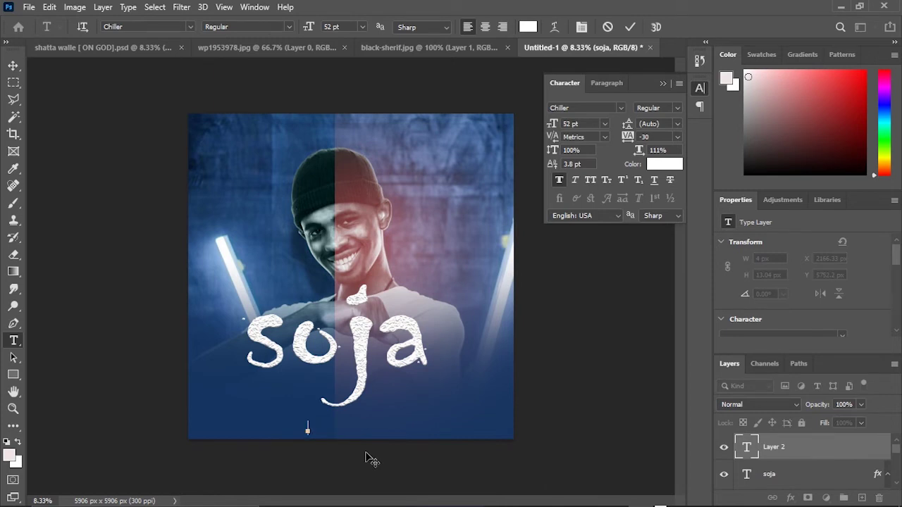
pyautogui.write('Black Sherif')
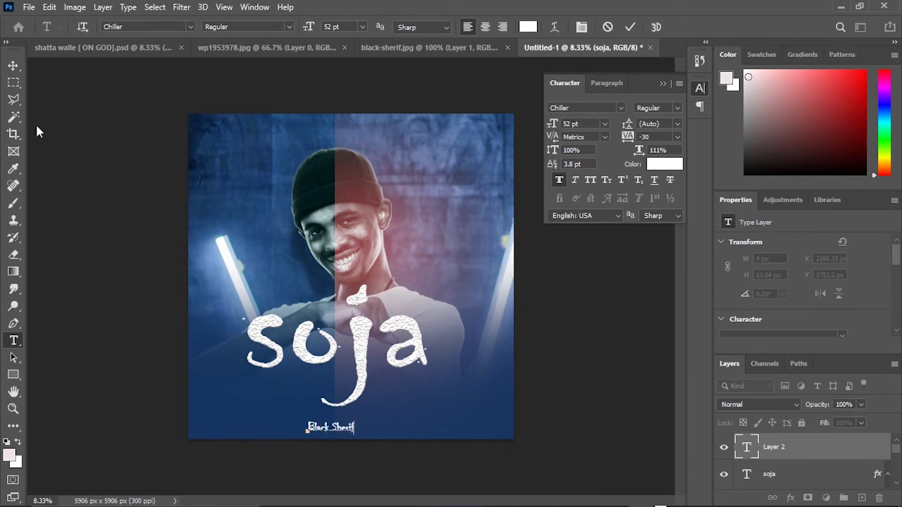
pyautogui.click(13, 66)
pyautogui.moveTo(329, 427); pyautogui.dragTo(326, 380)
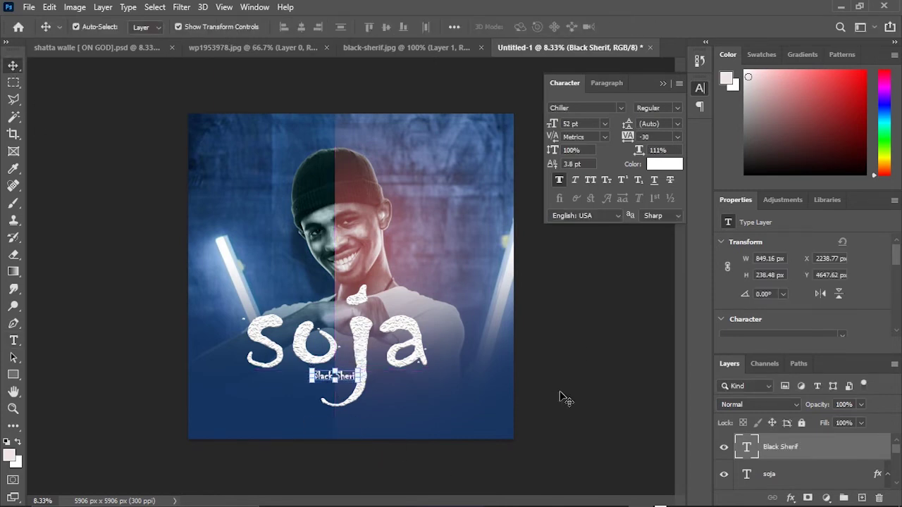
pyautogui.click(560, 395)
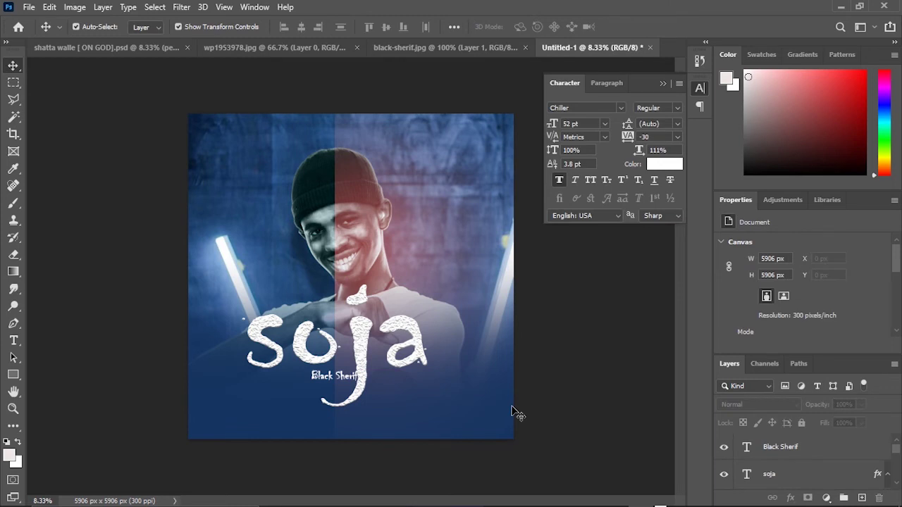
# Step: Enlarge the Black Sherif text to about 90 pt and move it above the man's hat at the canvas top
pyautogui.click(412, 252)
pyautogui.click(540, 384)
pyautogui.click(340, 377)
pyautogui.click(359, 444)
pyautogui.moveTo(343, 376); pyautogui.dragTo(343, 416)
pyautogui.moveTo(358, 409); pyautogui.dragTo(354, 132)
pyautogui.press('Return')
pyautogui.hotkey('ctrl', 't')
pyautogui.press('Return')
# Step: Recolour the Black Sherif text with a muted red sampled from the tinted side of the portrait
pyautogui.click(604, 357)
pyautogui.click(664, 164)
pyautogui.click(371, 222)
pyautogui.click(686, 159)
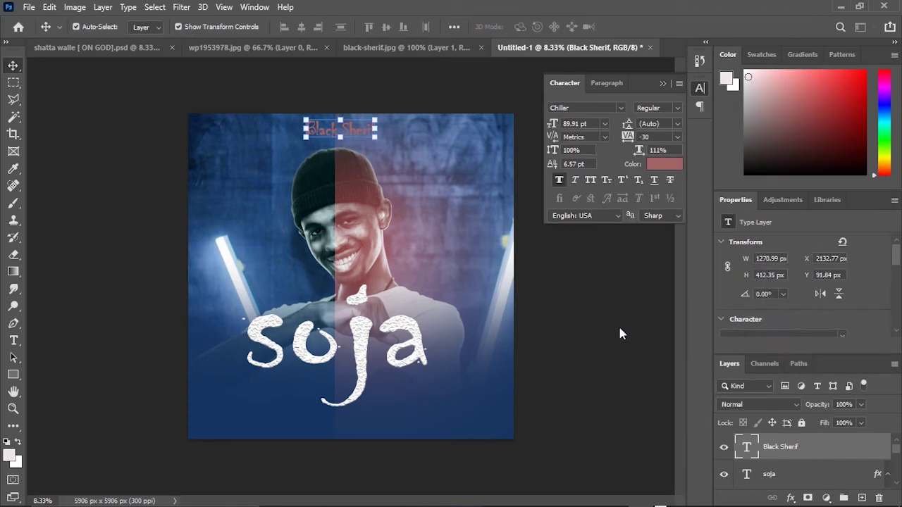
# Step: Open the blending options of the soja text layer with the title kept in view
pyautogui.click(775, 473)
pyautogui.rightClick(818, 451)
pyautogui.click(678, 20)
pyautogui.moveTo(486, 84); pyautogui.dragTo(602, 102)
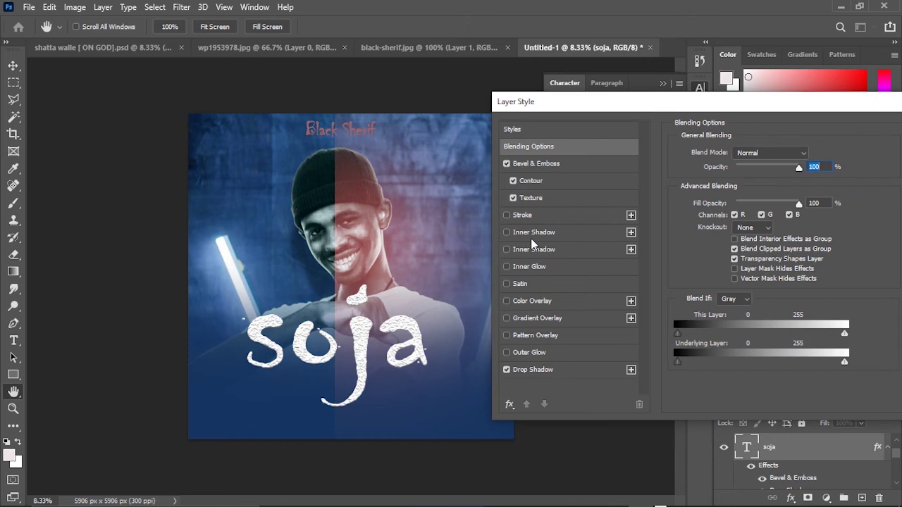
# Step: Try the Outer Glow and Pattern Overlay effects on the soja title
pyautogui.click(506, 352)
pyautogui.click(506, 353)
pyautogui.click(506, 335)
pyautogui.click(507, 336)
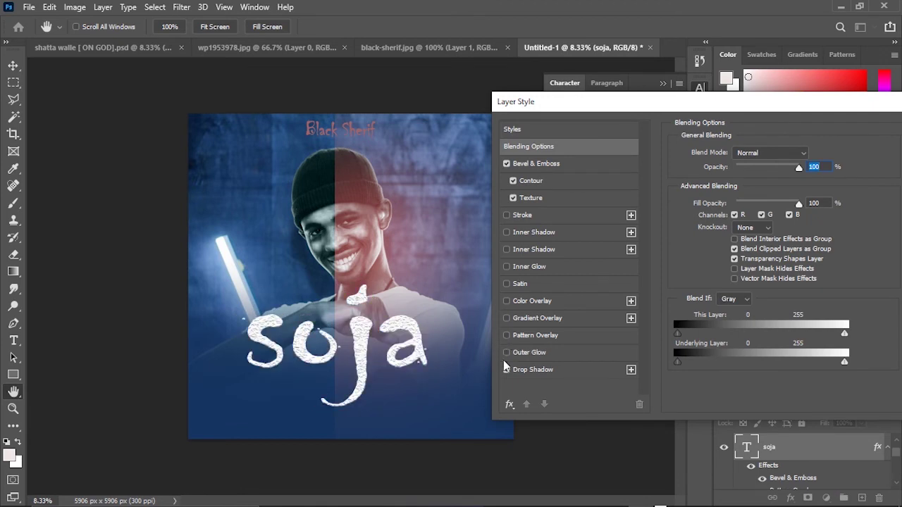
# Step: Enable both Inner Shadow effects and the Inner Glow on the soja title
pyautogui.click(506, 232)
pyautogui.click(506, 249)
pyautogui.click(506, 266)
# Step: Add a thin outside stroke in muted pink to the soja title and apply the layer style
pyautogui.click(509, 215)
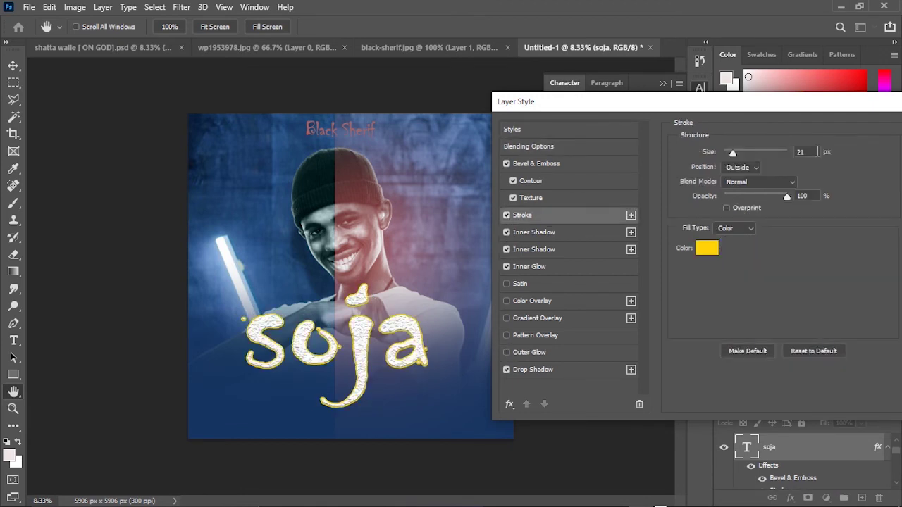
pyautogui.write('1')
pyautogui.click(707, 248)
pyautogui.click(577, 191)
pyautogui.click(837, 139)
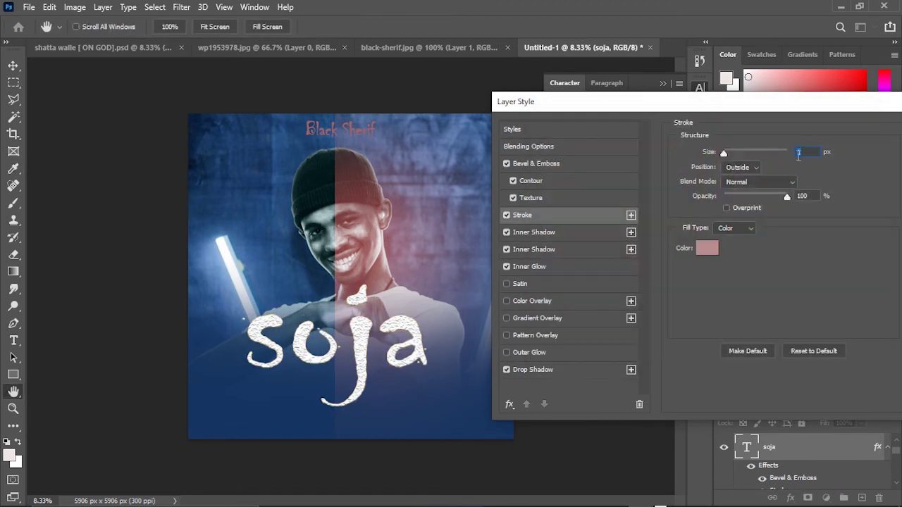
pyautogui.scroll(-19, 810, 157)
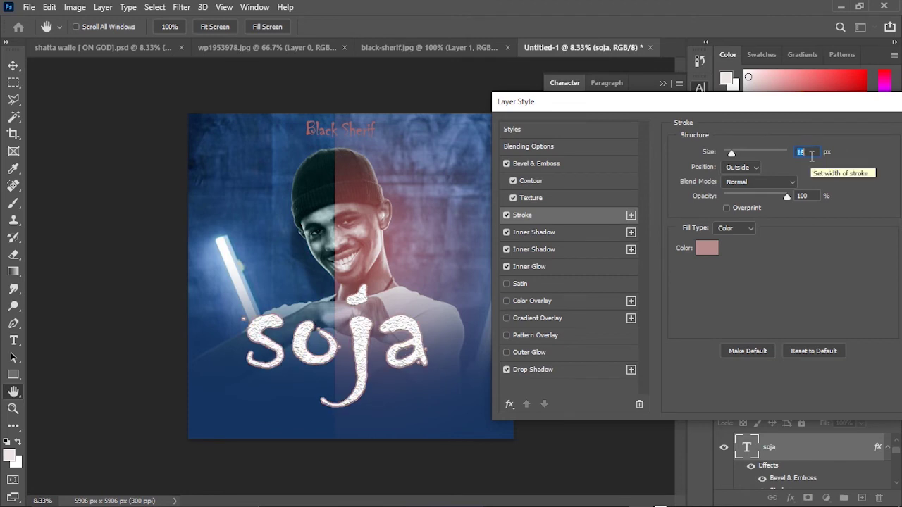
pyautogui.scroll(-8, 812, 155)
pyautogui.moveTo(797, 102); pyautogui.dragTo(755, 114)
pyautogui.click(880, 140)
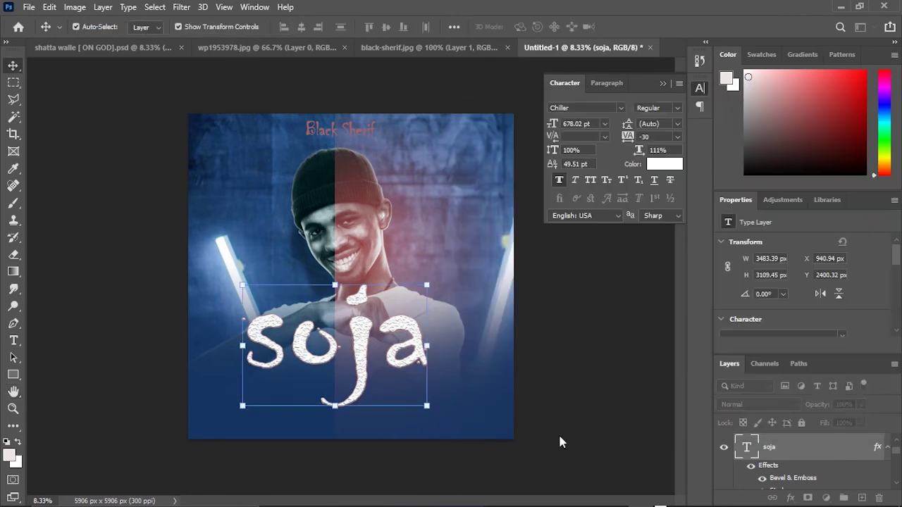
pyautogui.click(564, 442)
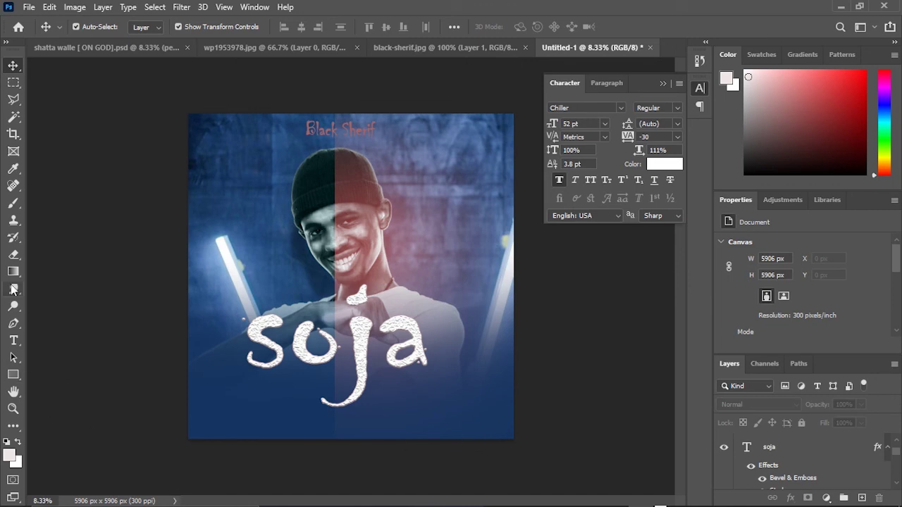
# Step: Try to place a rectangular band about 6266 by 780 px across the bottom edge of the canvas
pyautogui.click(13, 374)
pyautogui.moveTo(182, 425); pyautogui.dragTo(413, 460)
pyautogui.hotkey('ctrl', 'z')
pyautogui.rightClick(12, 374)
pyautogui.click(65, 375)
pyautogui.moveTo(186, 415); pyautogui.dragTo(531, 458)
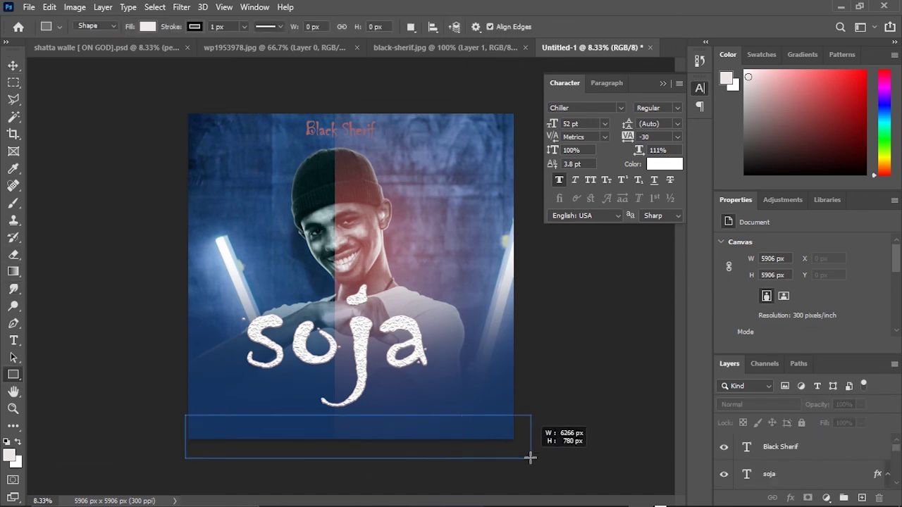
pyautogui.click(12, 66)
pyautogui.click(92, 286)
pyautogui.click(352, 428)
pyautogui.hotkey('ctrl', 'z')
pyautogui.hotkey('ctrl', 'z')
pyautogui.hotkey('ctrl', 'z')
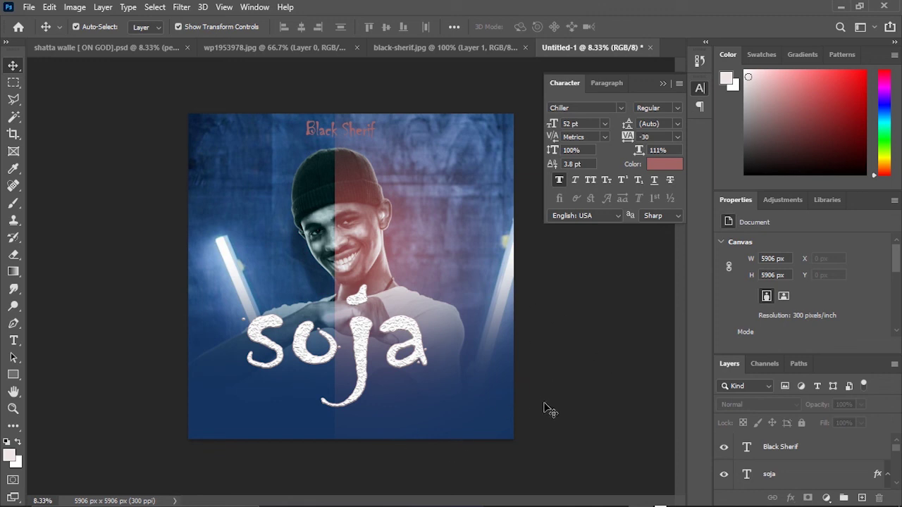
# Step: Move the soja title down to just above the canvas's bottom edge
pyautogui.moveTo(368, 344); pyautogui.dragTo(378, 375)
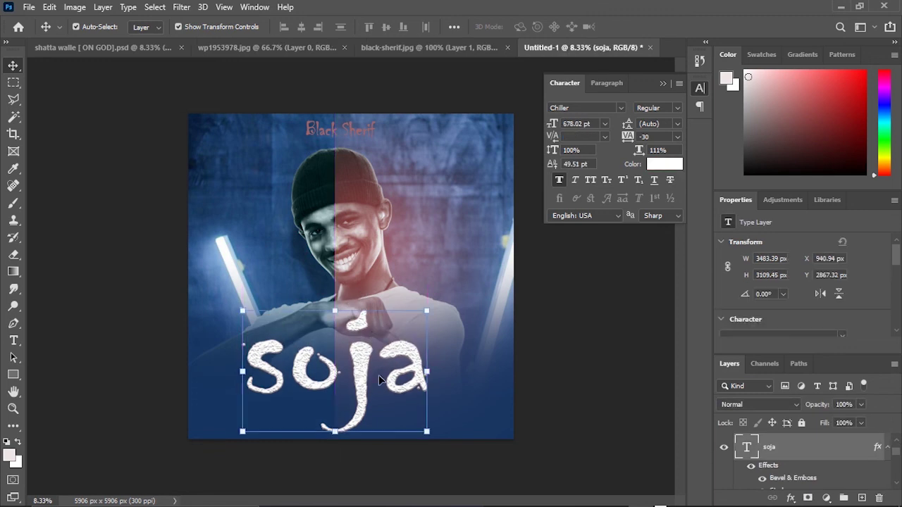